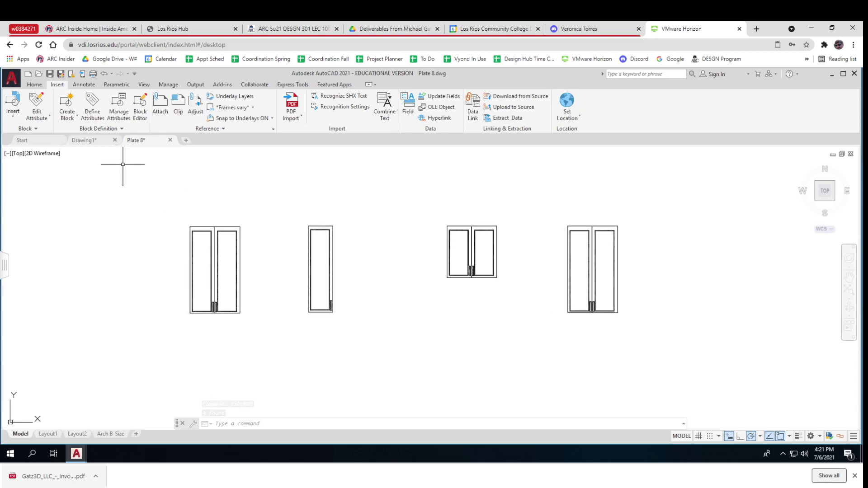
Start an attribute definition with its tag, prompt and default value all set to Size.
left_click(92, 103)
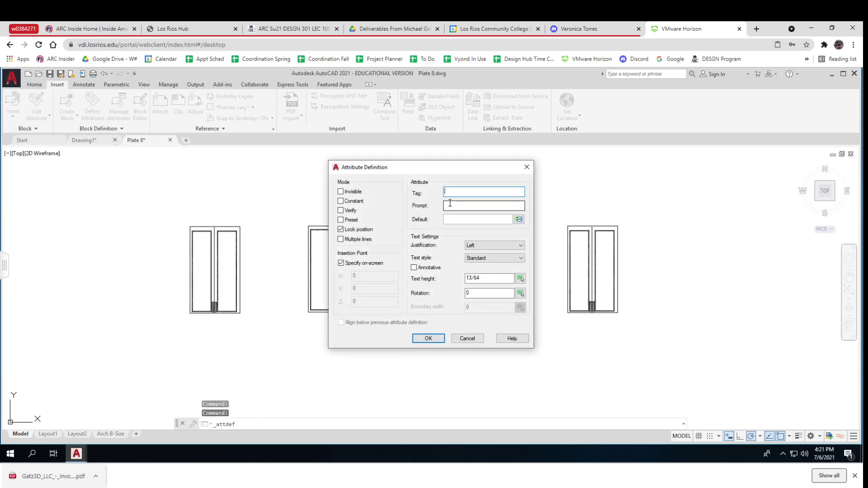
type("Size")
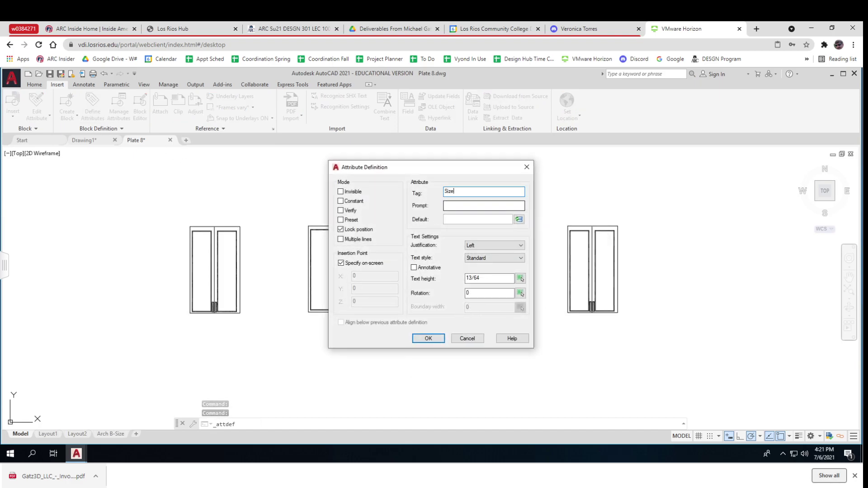
left_click_drag(455, 192, 439, 191)
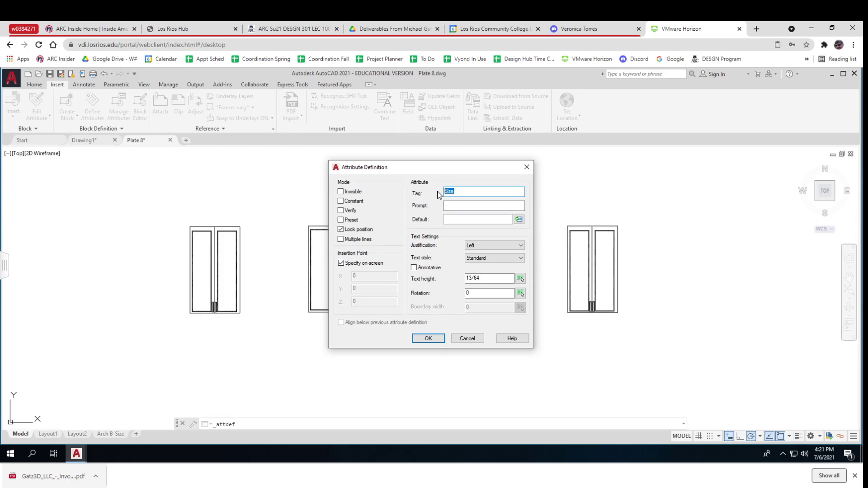
left_click(455, 206)
key("ctrl+v")
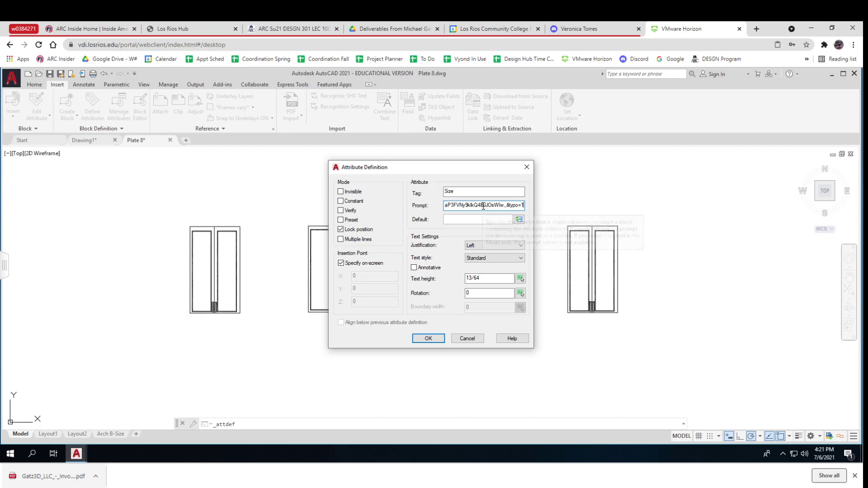
key("ctrl+z")
left_click_drag(456, 192, 428, 191)
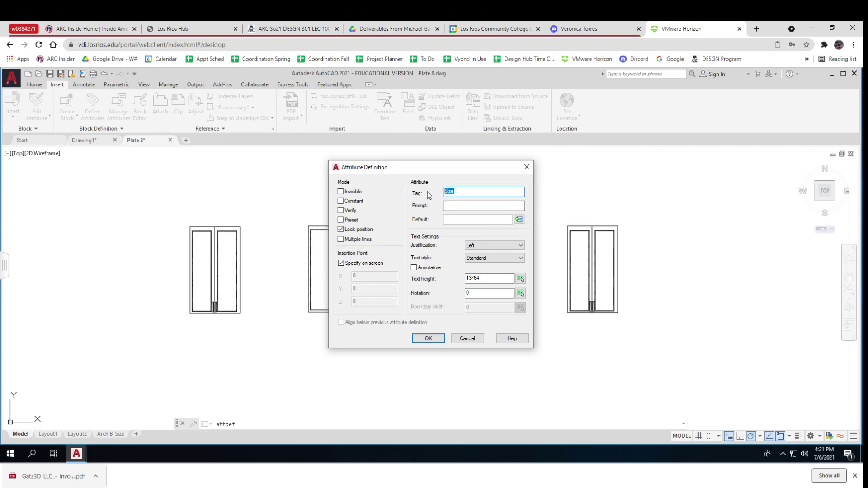
key("ctrl+c")
left_click(456, 206)
key("ctrl+v")
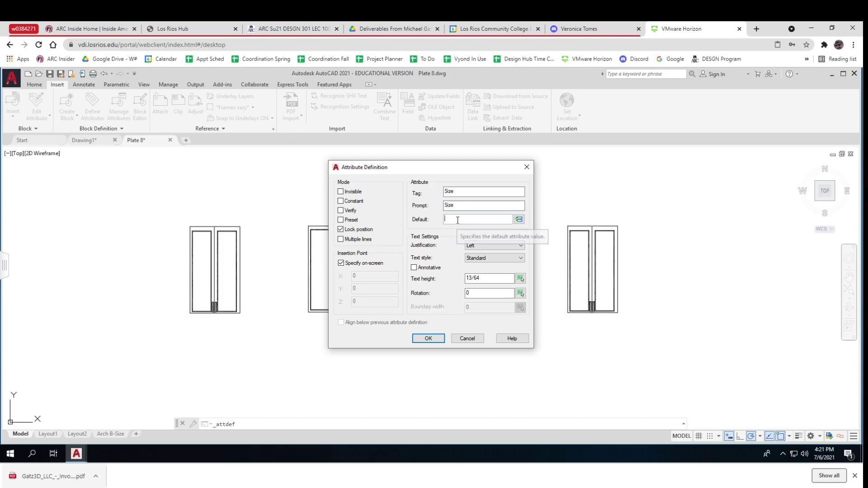
left_click(458, 220)
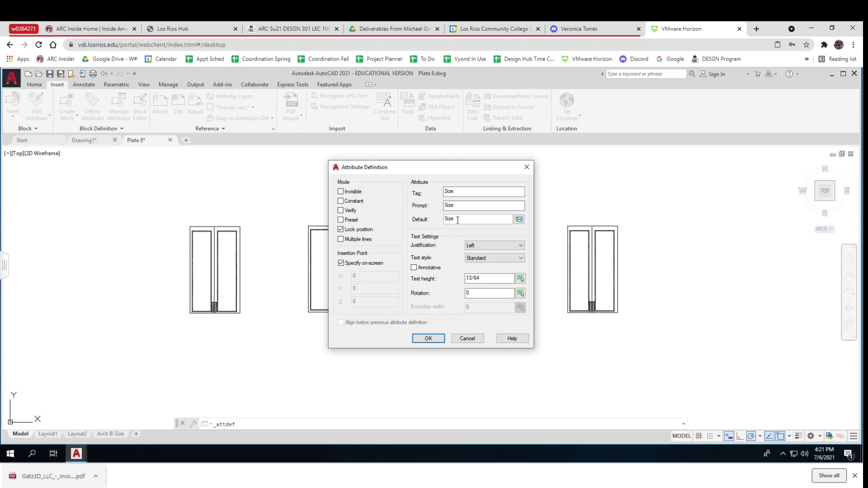
Make the Size attribute invisible and set its text height to .125.
double_click(487, 278)
type("1/8\"")
left_click(341, 191)
left_click(428, 339)
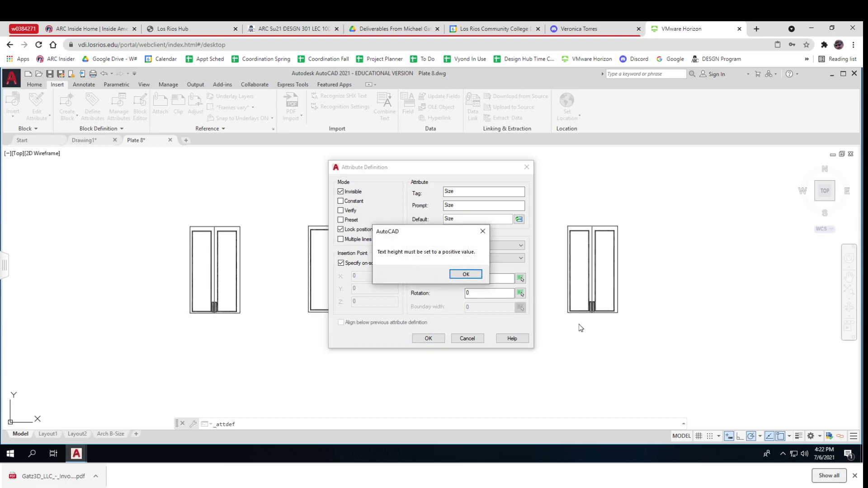
left_click(466, 275)
left_click(484, 279)
left_click_drag(484, 279, 437, 276)
type(".125")
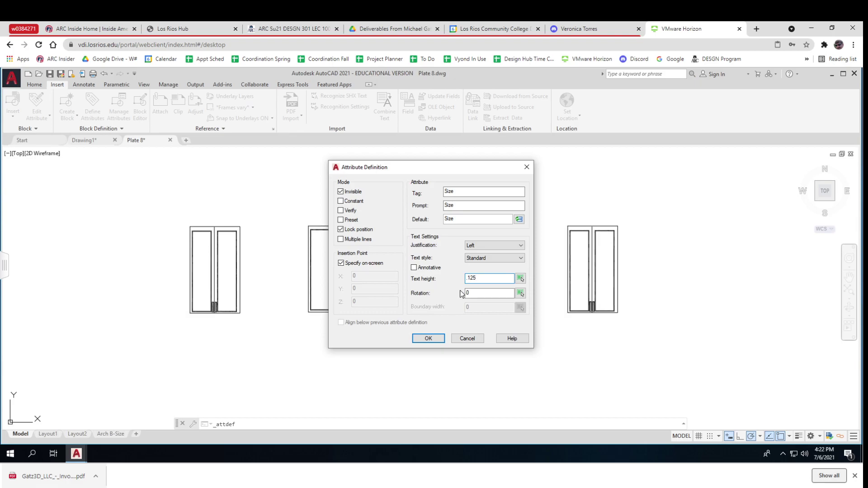
Place the Size attribute inside the right door panel of the rightmost cabinet, just beside the handle.
left_click(429, 339)
scroll(587, 328, "up", 6)
scroll(564, 292, "up", 5)
left_click(395, 243)
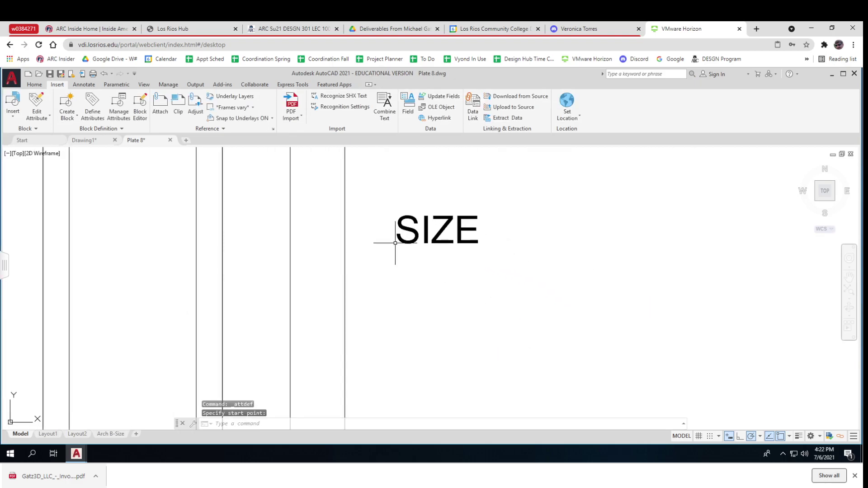
Start a second invisible attribute definition with MFG as both its tag and its prompt.
scroll(396, 281, "down", 4)
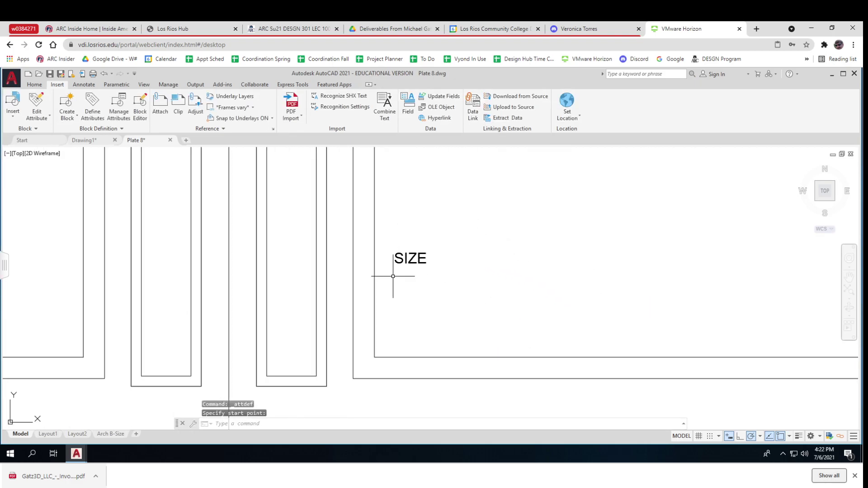
left_click(95, 106)
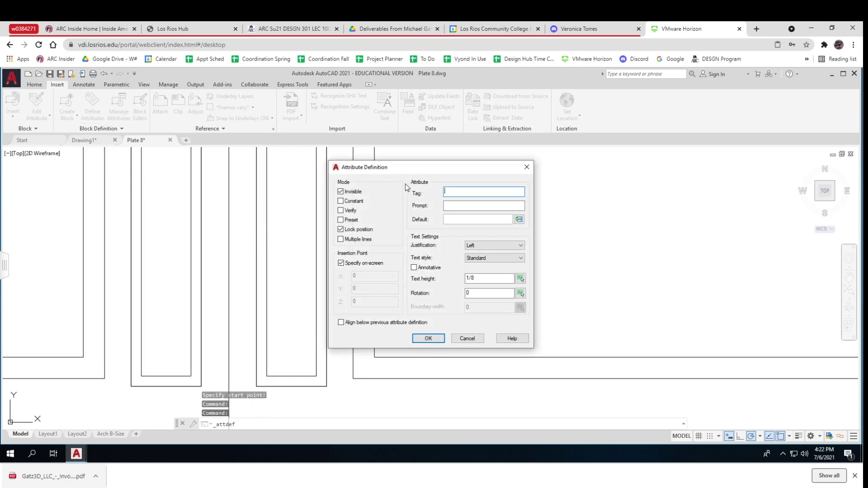
type("MFG")
key("Tab")
key("shift+Tab")
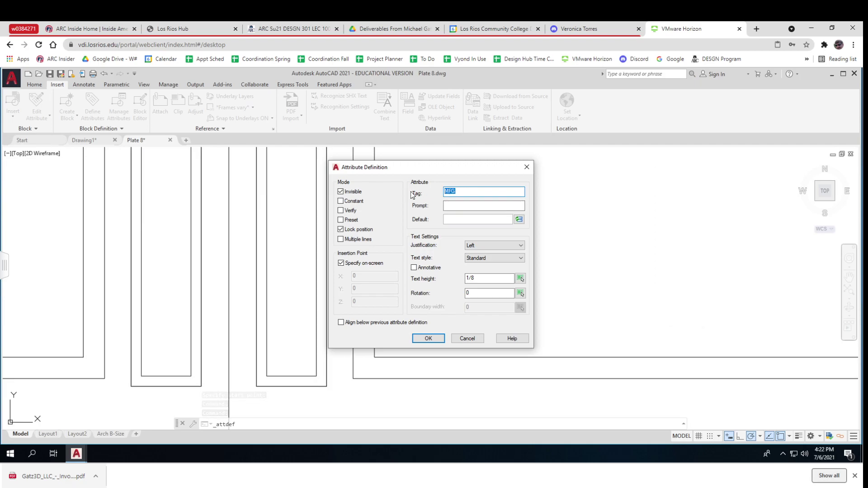
left_click(464, 205)
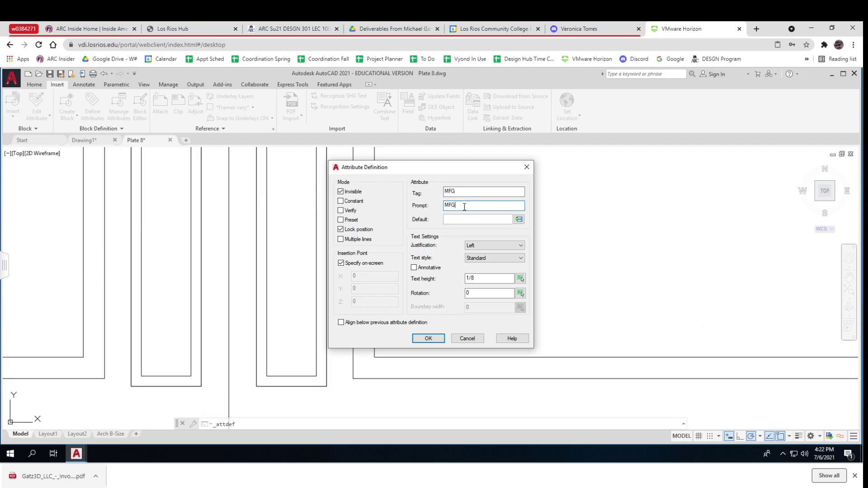
Set the MFG attribute's default value to HomeCheapo and place it directly below the SIZE attribute.
left_click(462, 220)
type("MFG")
left_click_drag(467, 219, 427, 218)
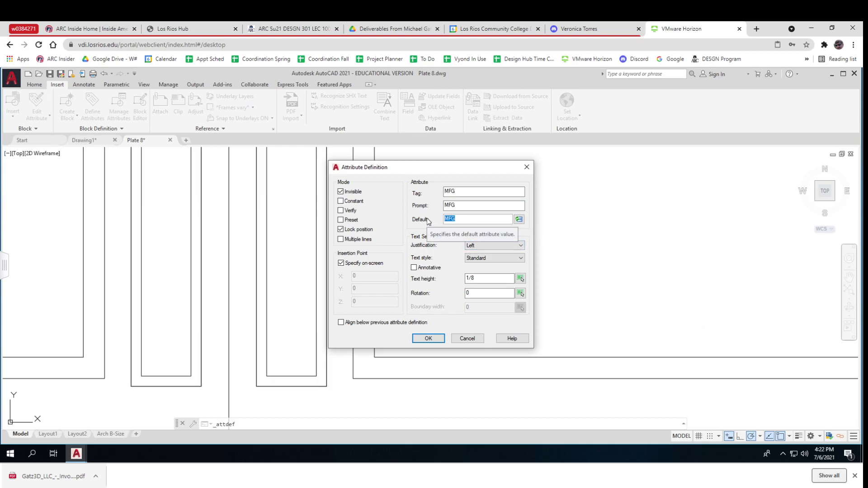
type("Hoe")
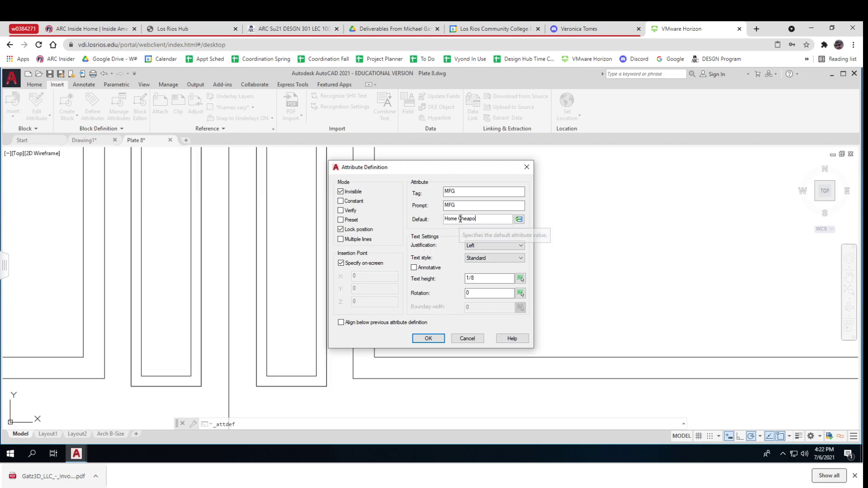
key("BackSpace")
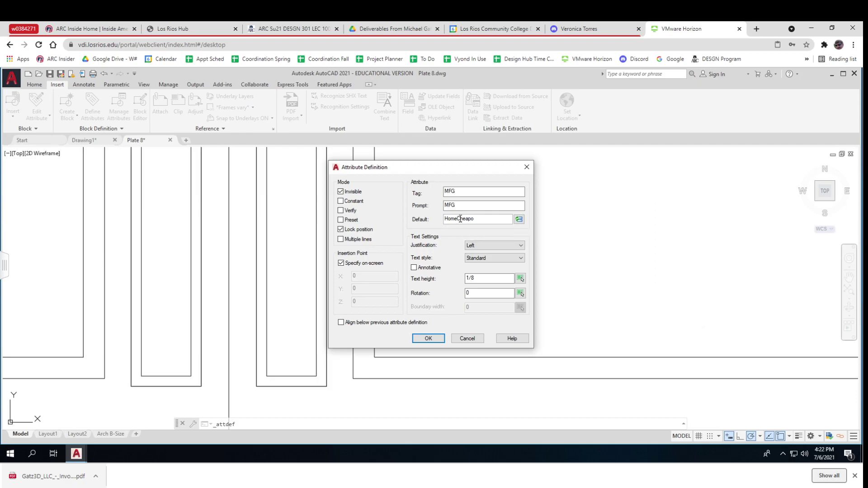
left_click(425, 339)
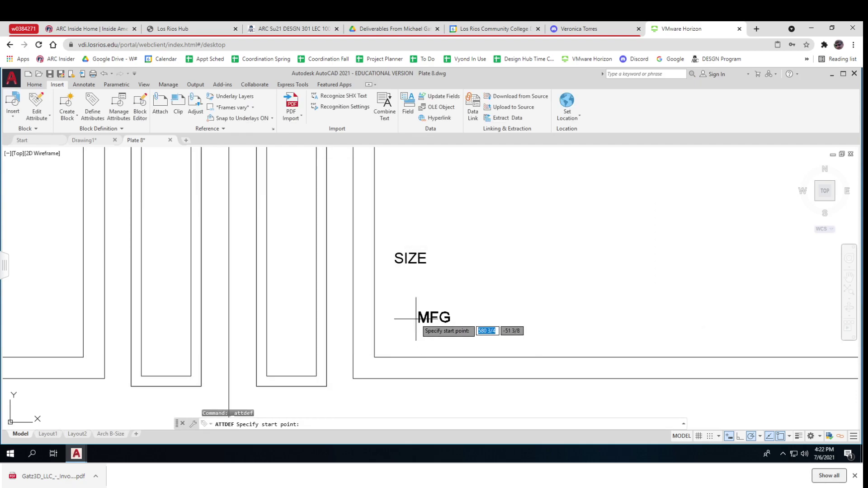
left_click(395, 280)
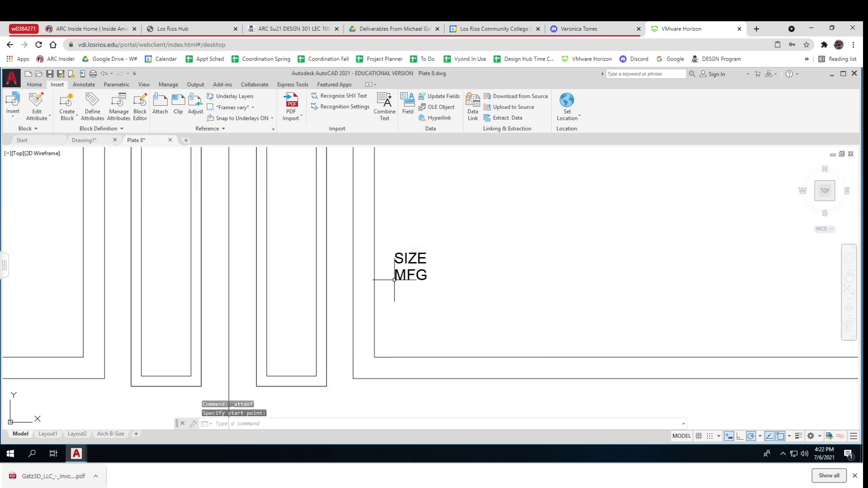
double_click(423, 262)
key("Tab")
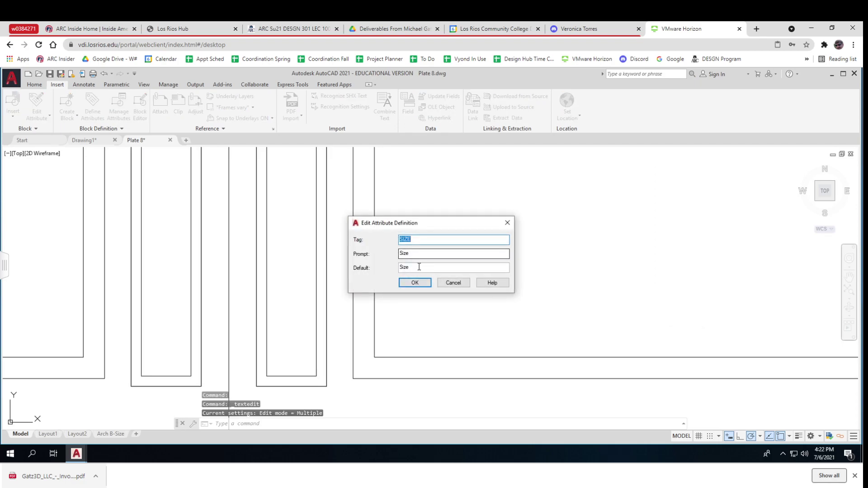
key("Tab")
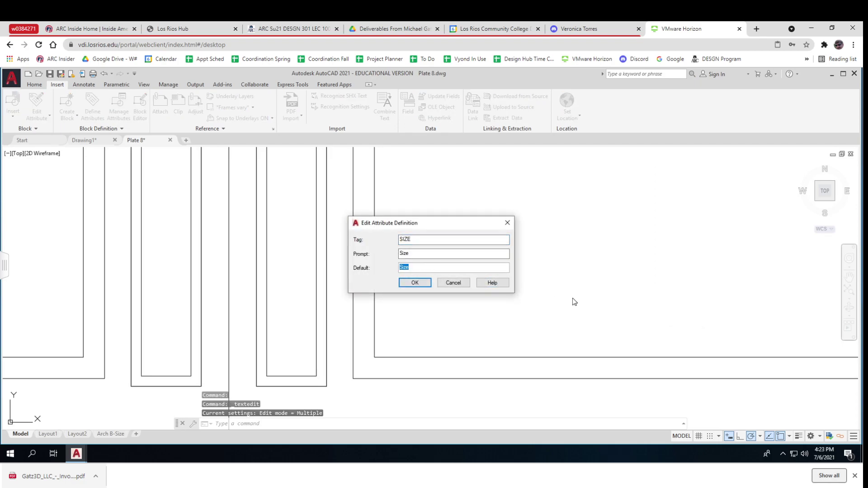
left_click(457, 284)
scroll(529, 292, "down", 6)
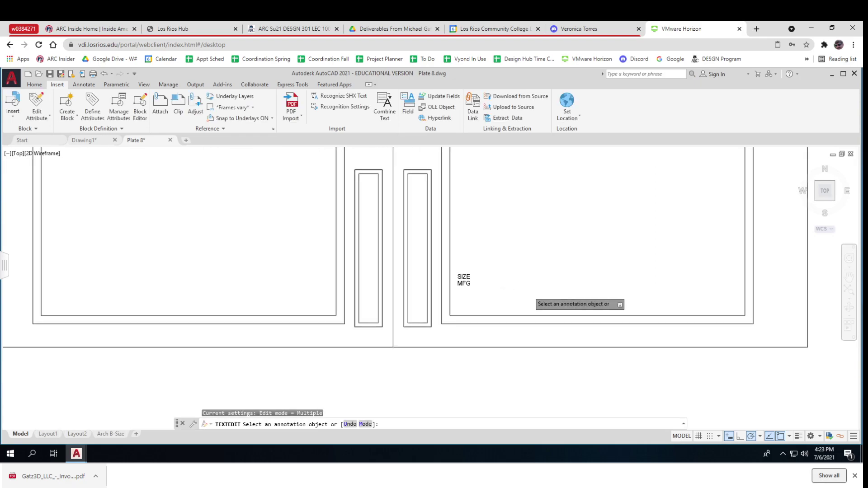
scroll(529, 358, "up", 3)
middle_click_drag(719, 333, 352, 344)
key("Escape")
key("Escape")
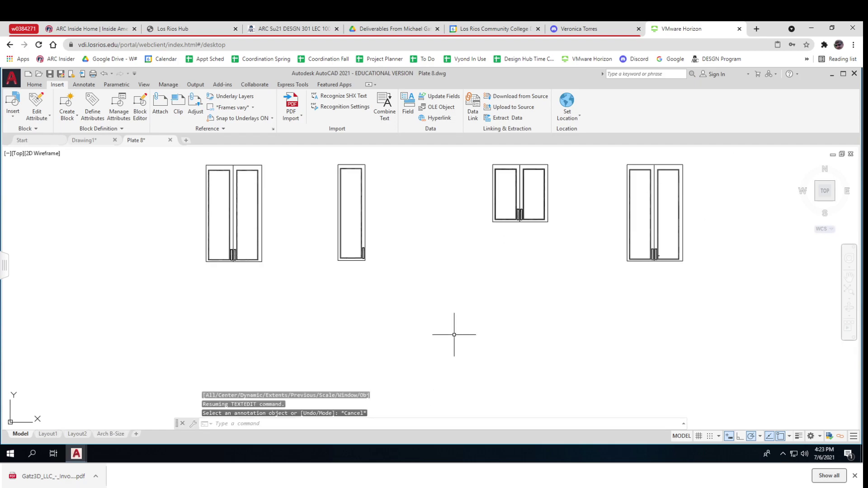
Check the rightmost cabinet's width and height with the DIST command, measuring from its upper-left corner.
type("dis")
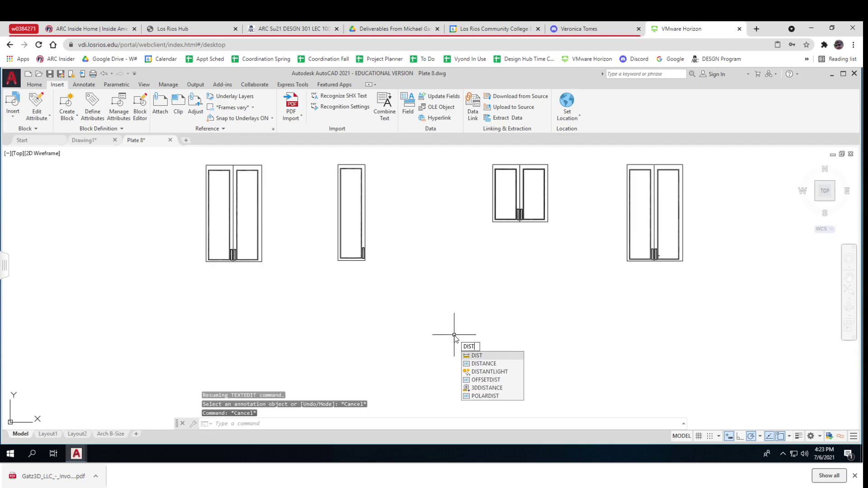
key("Return")
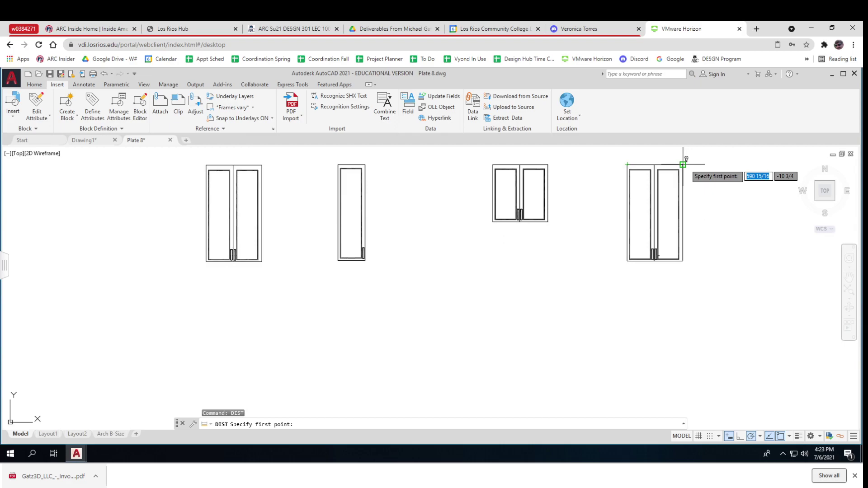
key("Escape")
type("dist")
key("Return")
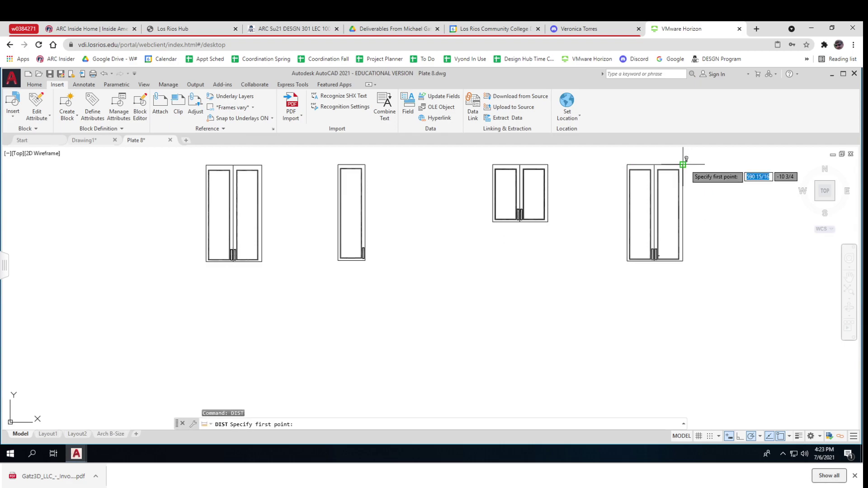
left_click(628, 165)
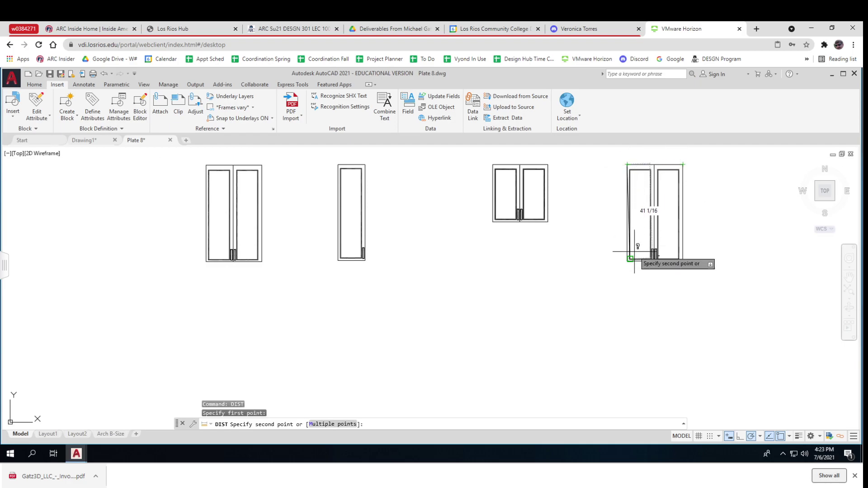
key("Escape")
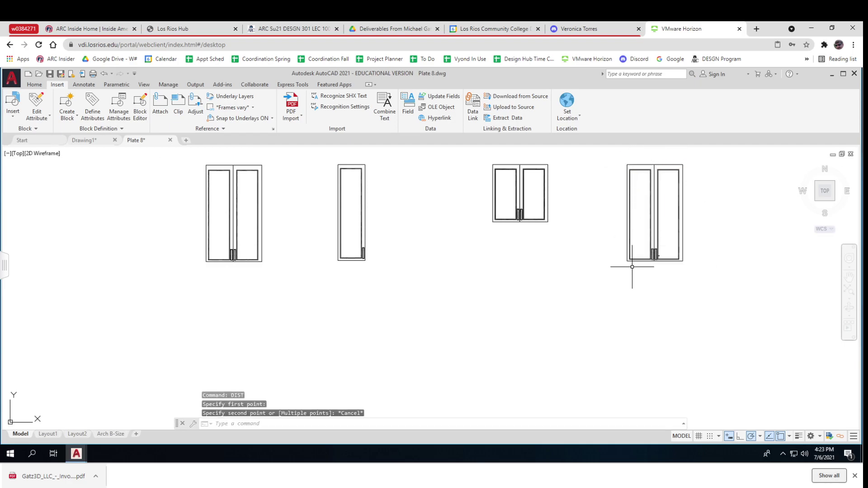
key("Escape")
Set the default value of the SIZE attribute to 24wx42t and reopen its definition to check the entry.
scroll(631, 266, "up", 8)
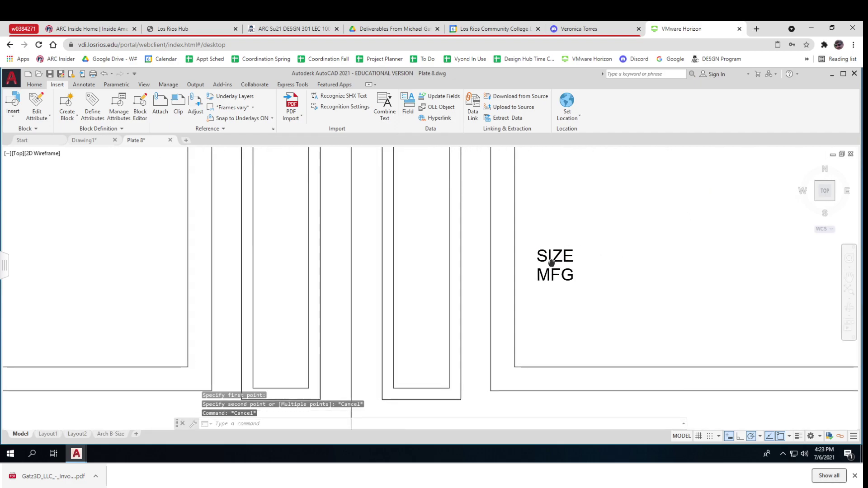
double_click(551, 258)
double_click(411, 269)
type("24")
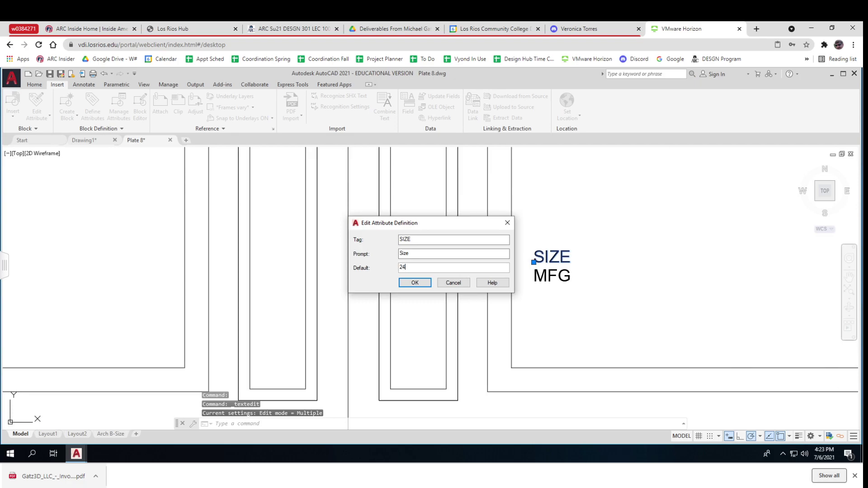
type("wx42t")
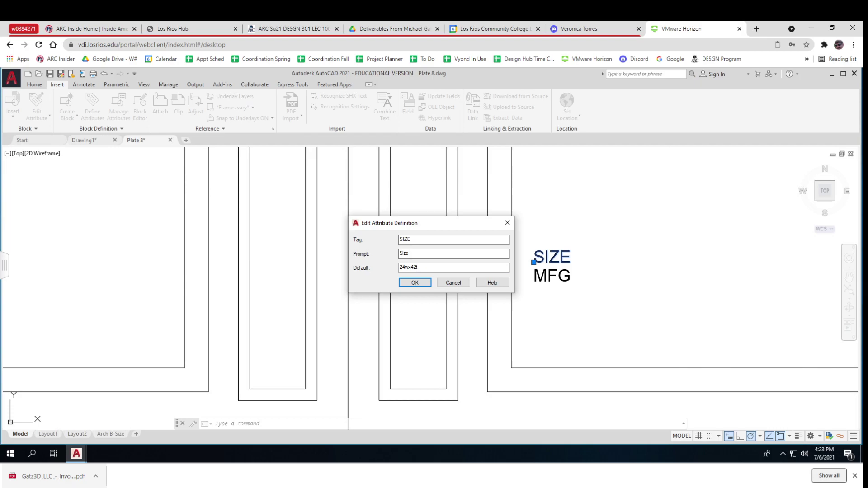
left_click(422, 284)
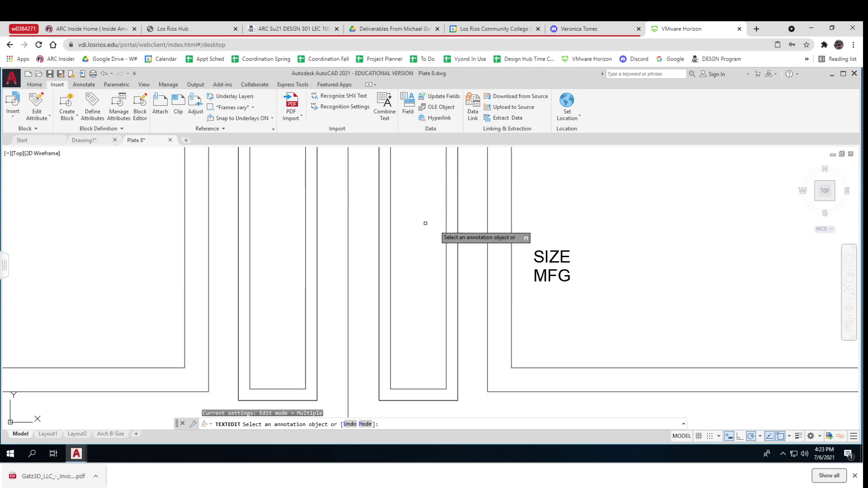
left_click(540, 256)
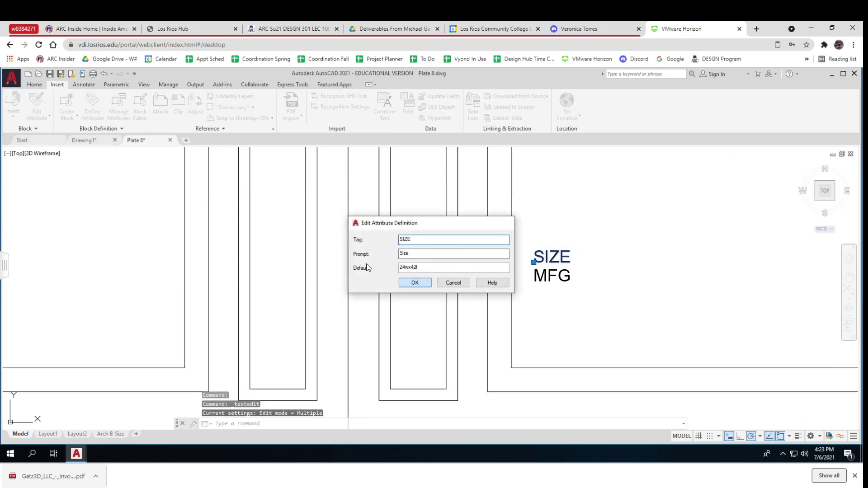
left_click(415, 283)
Start a third invisible attribute definition with Finish as both its tag and its prompt.
left_click(93, 105)
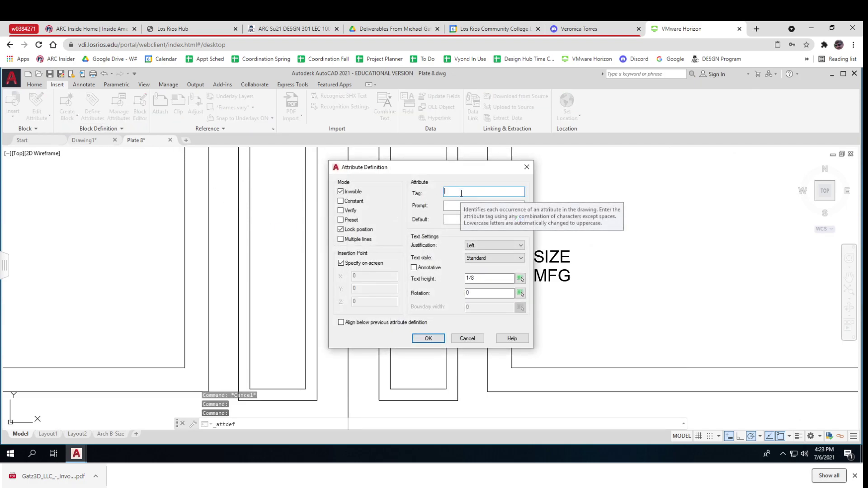
type("Finish")
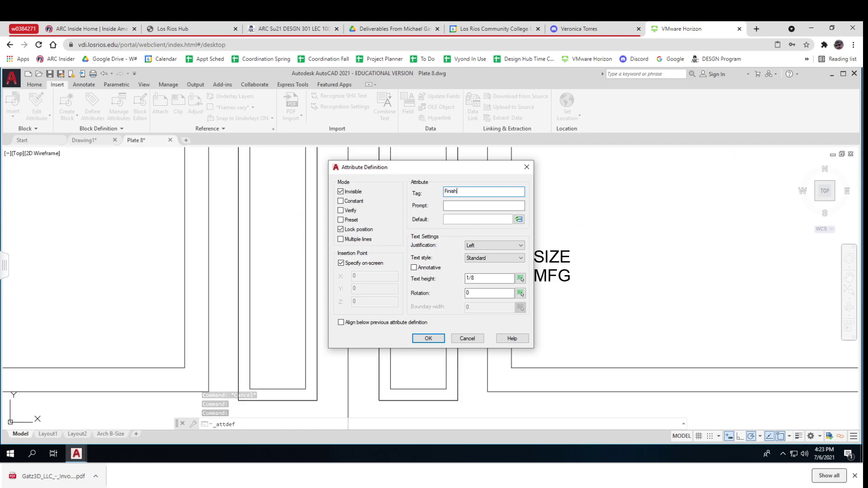
left_click_drag(468, 195, 430, 192)
key("ctrl+c")
left_click(450, 206)
key("ctrl+v")
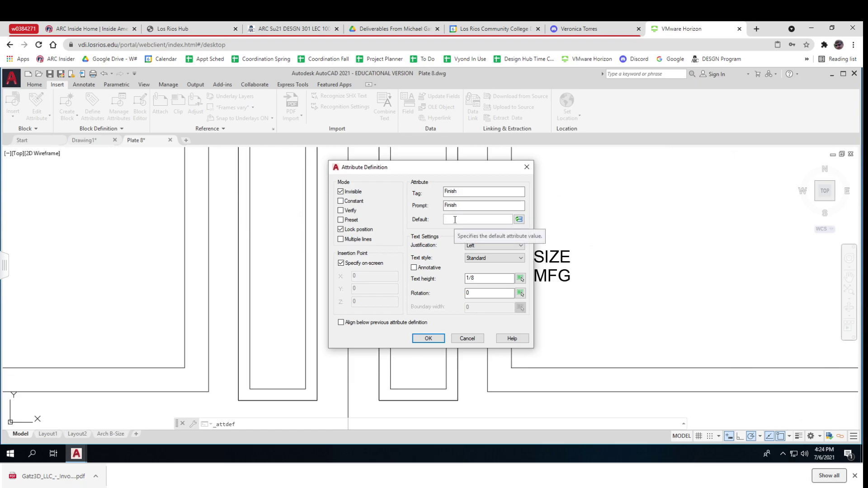
Set the Finish attribute's default value to ChipBoard and place it directly below the MFG attribute.
left_click(455, 220)
type("ChipB")
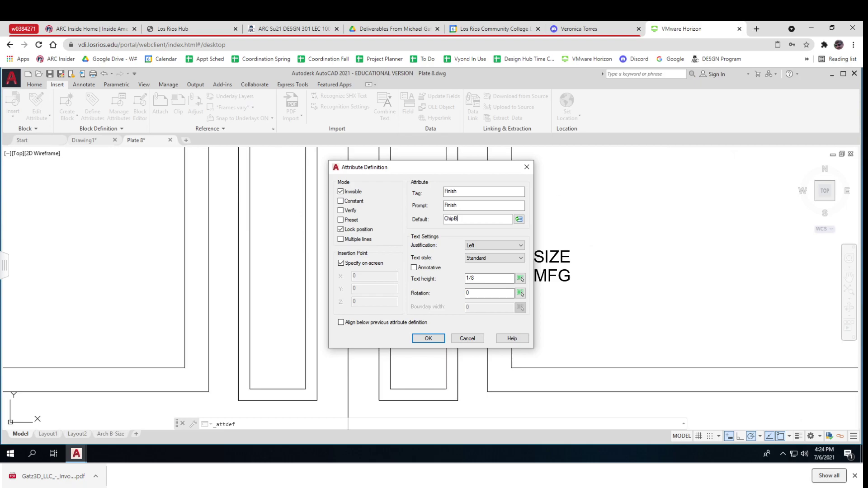
type("oard")
left_click(430, 340)
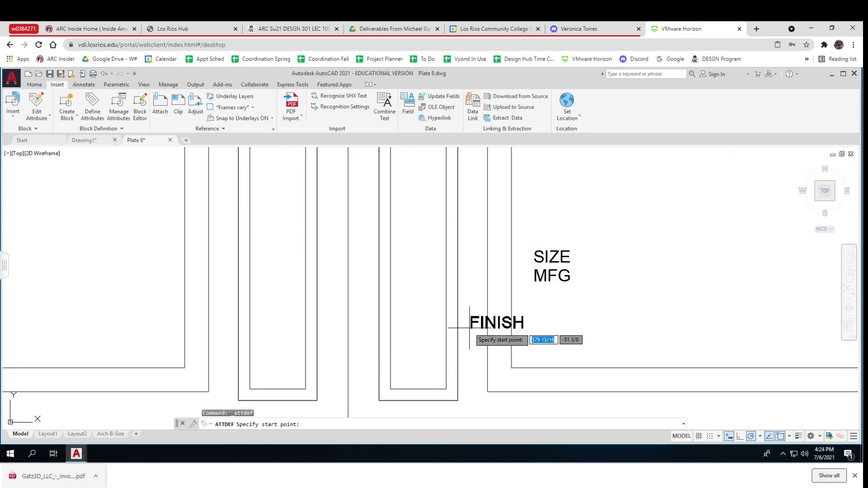
left_click(534, 298)
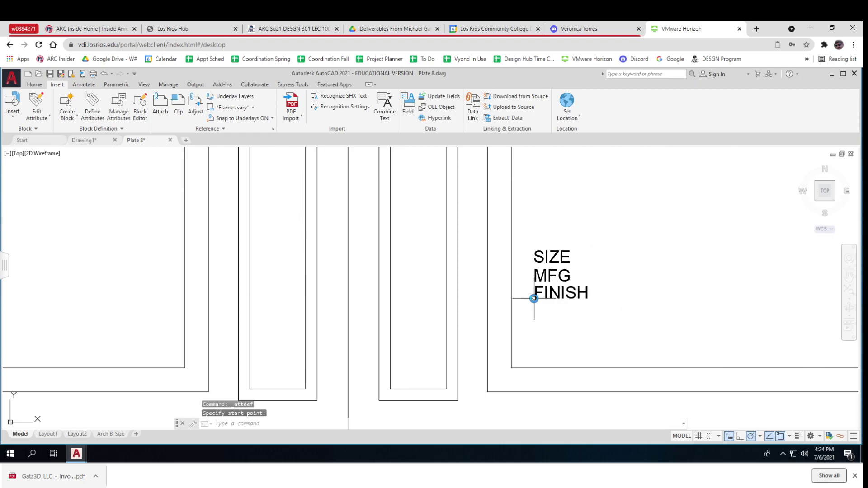
scroll(534, 306, "down", 4)
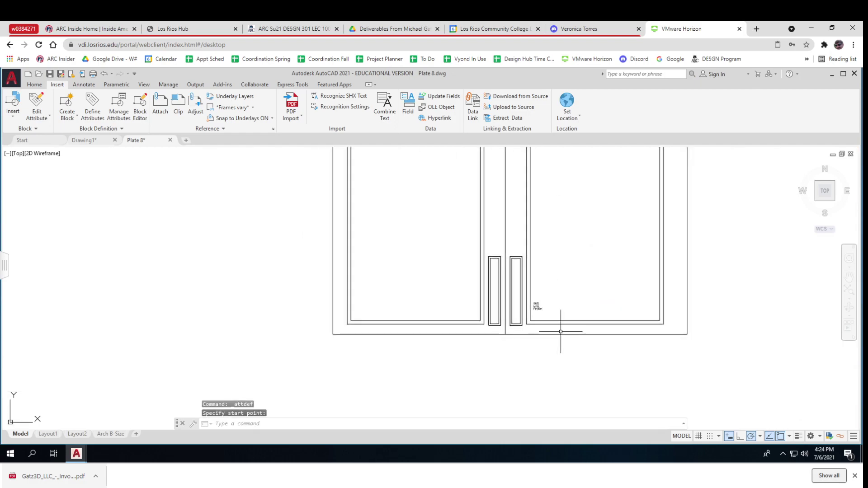
scroll(560, 333, "down", 5)
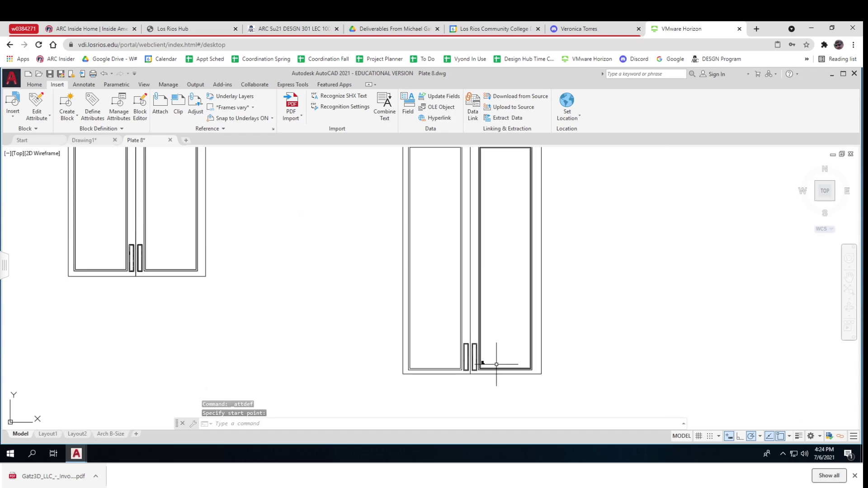
left_click(65, 100)
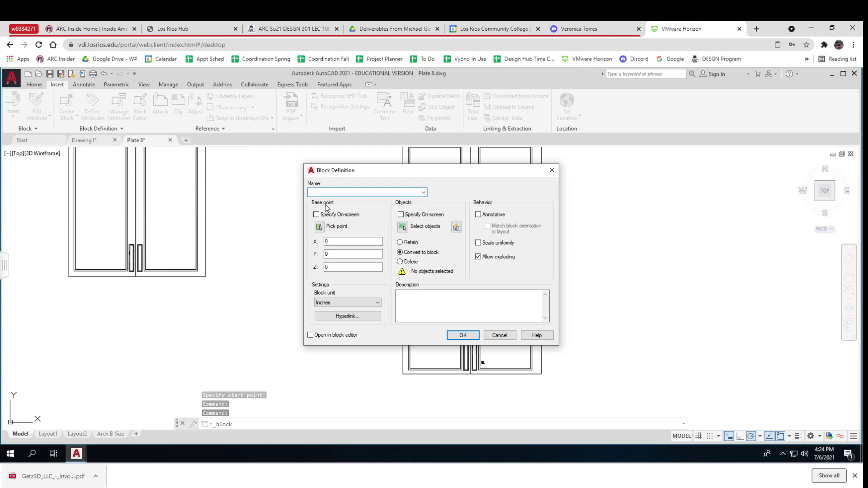
type("24wx42t UP-ATT")
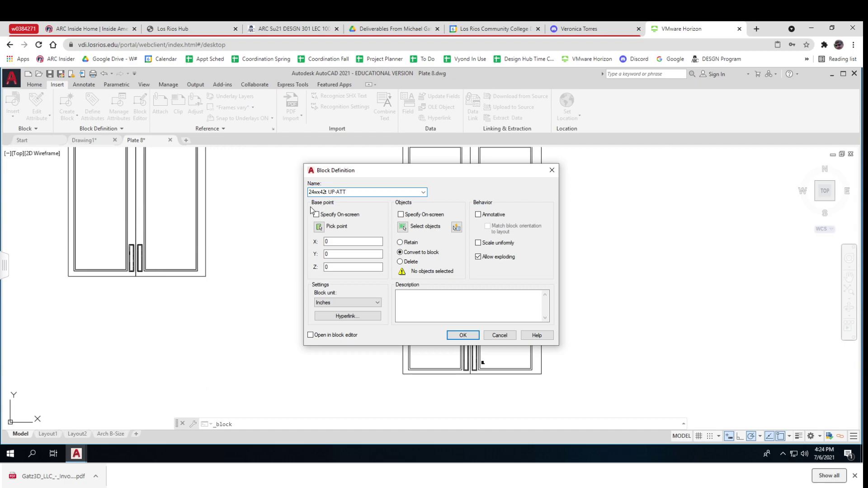
left_click(319, 227)
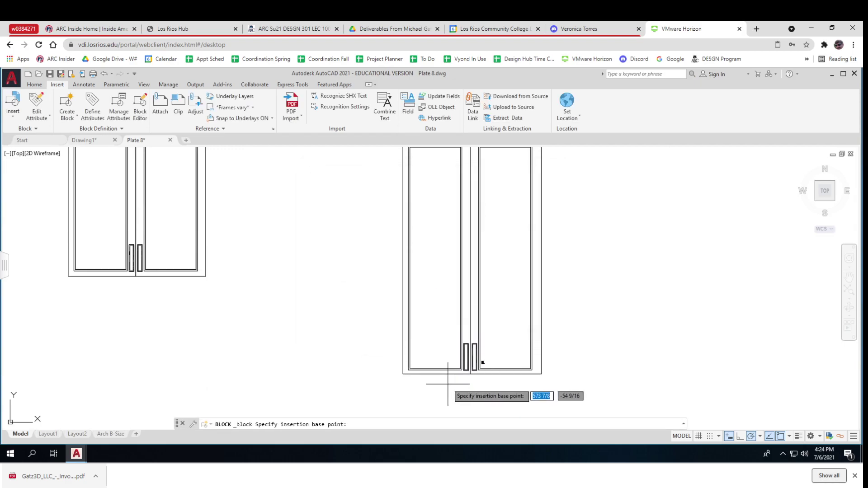
left_click(525, 354)
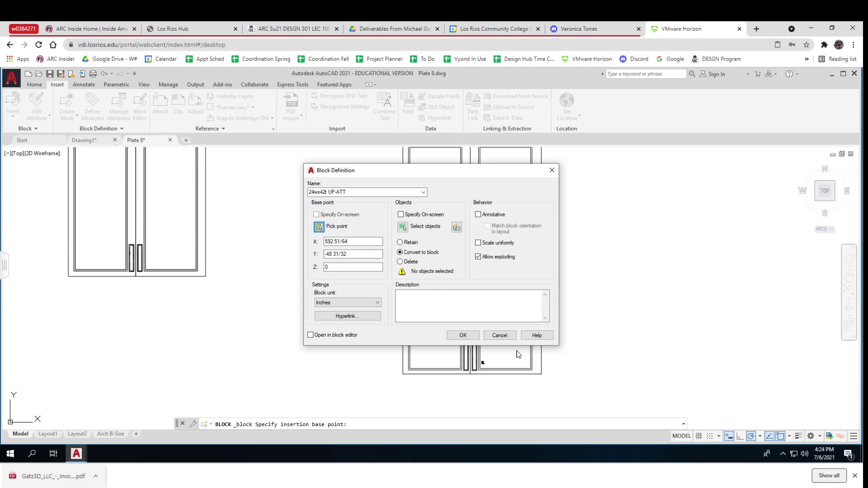
left_click(512, 338)
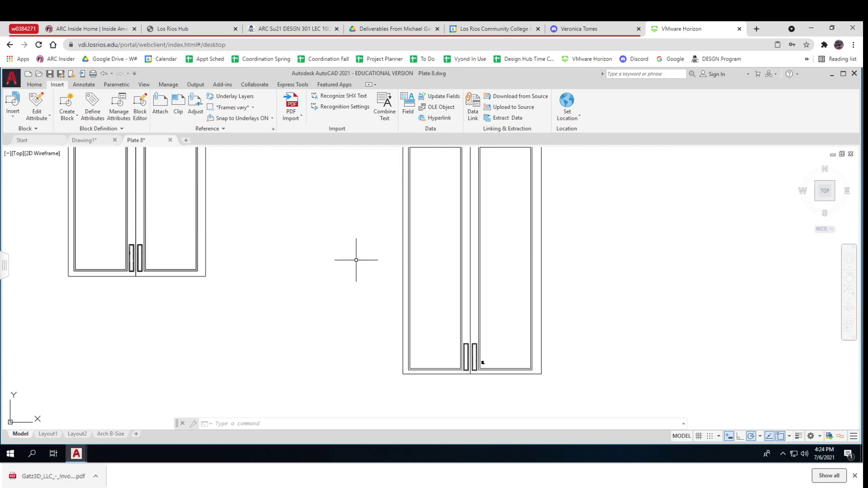
Start a block definition named 24wx42t UP-ATT with the tall rightmost cabinet's upper-left corner as its base point.
left_click(67, 103)
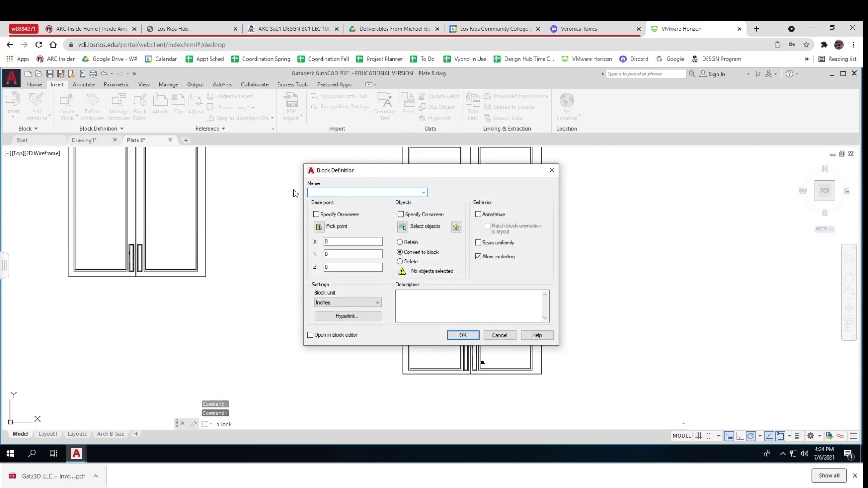
type("24wx42t")
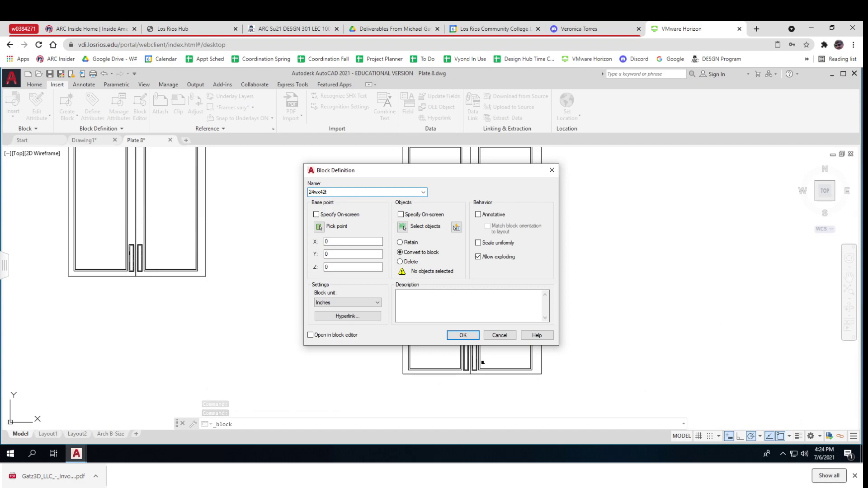
type(" UP-ATT")
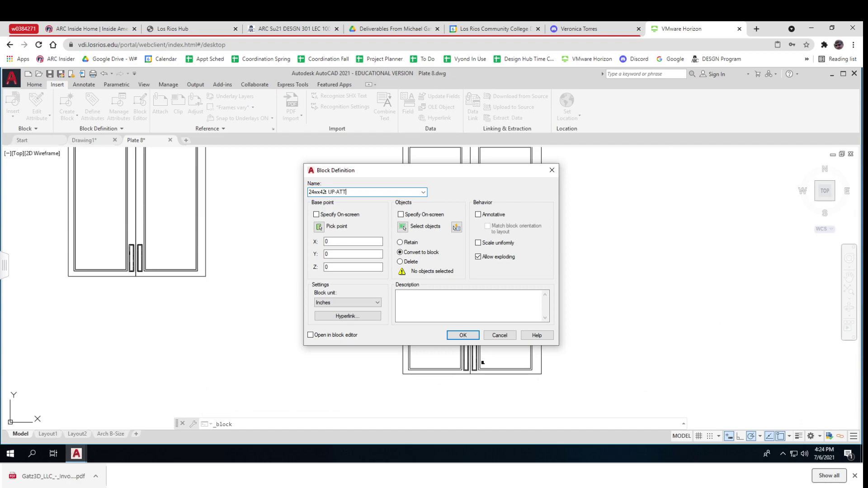
left_click(319, 226)
middle_click_drag(364, 194, 365, 247)
left_click(399, 192)
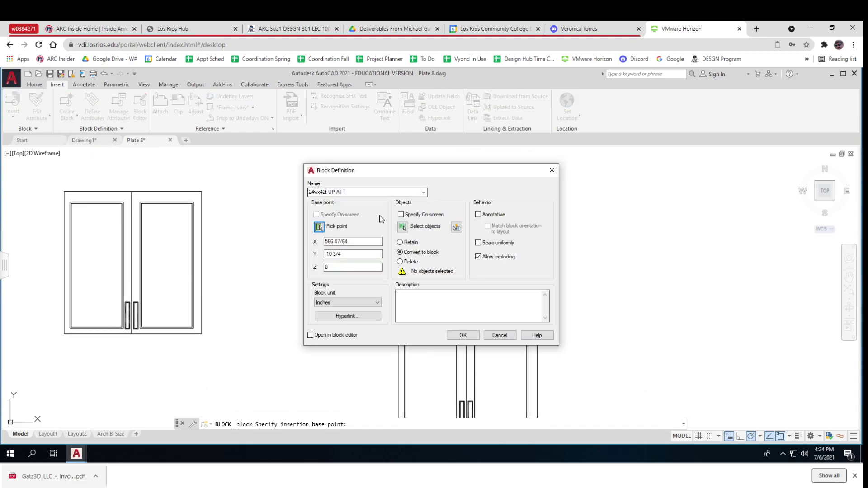
Select all the linework of the tall rightmost cabinet as the block's objects.
left_click(402, 227)
middle_click_drag(549, 374, 519, 322)
left_click(521, 336)
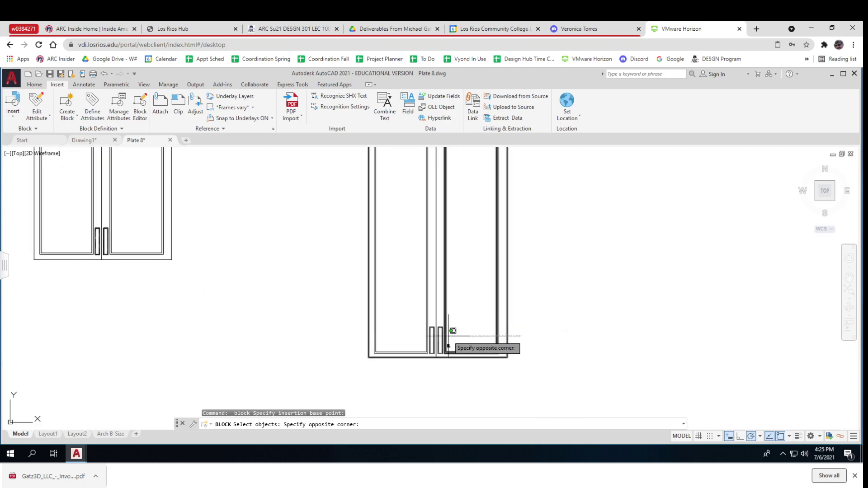
left_click(368, 319)
Add the SIZE, MFG and FINISH attributes to the block's objects one by one in that order.
scroll(457, 355, "up", 3)
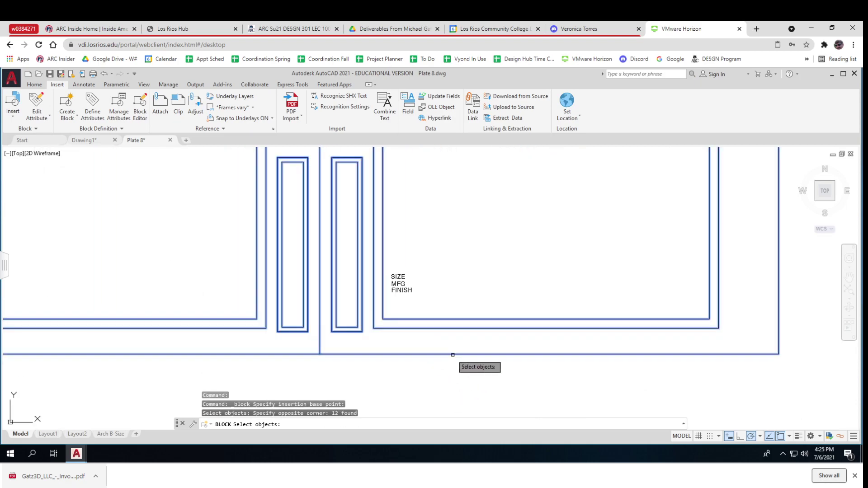
scroll(406, 289, "up", 5)
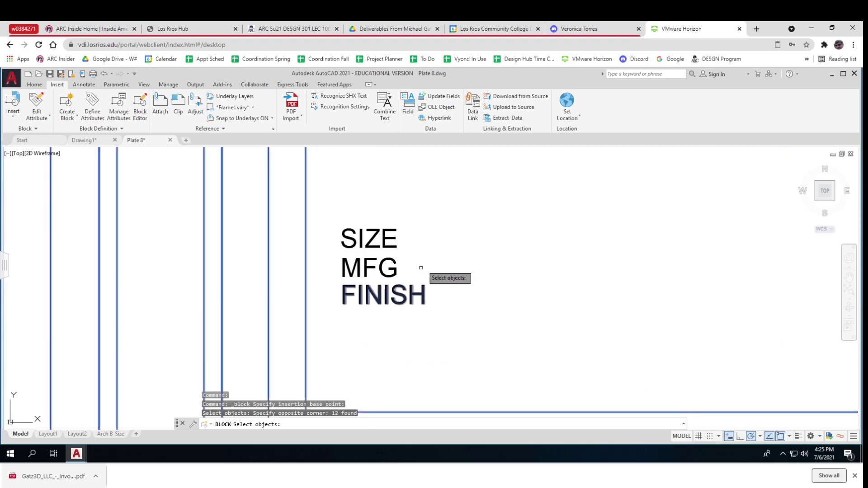
left_click(391, 239)
left_click(391, 264)
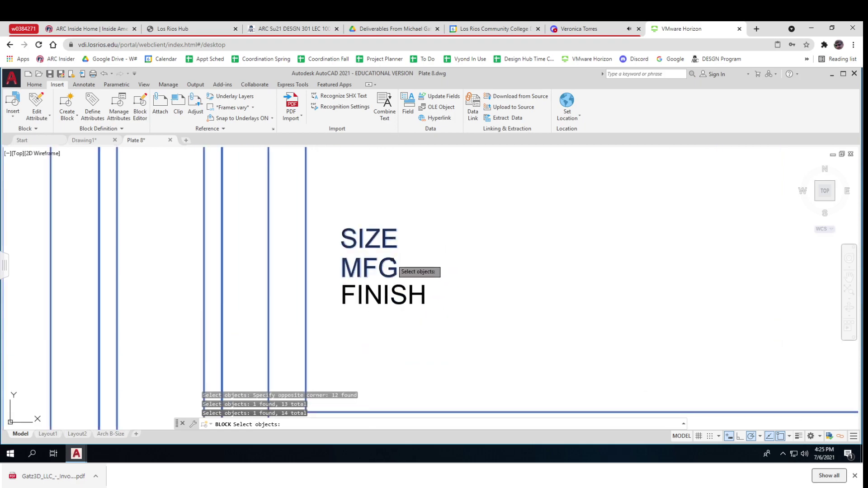
left_click(400, 287)
key("Return")
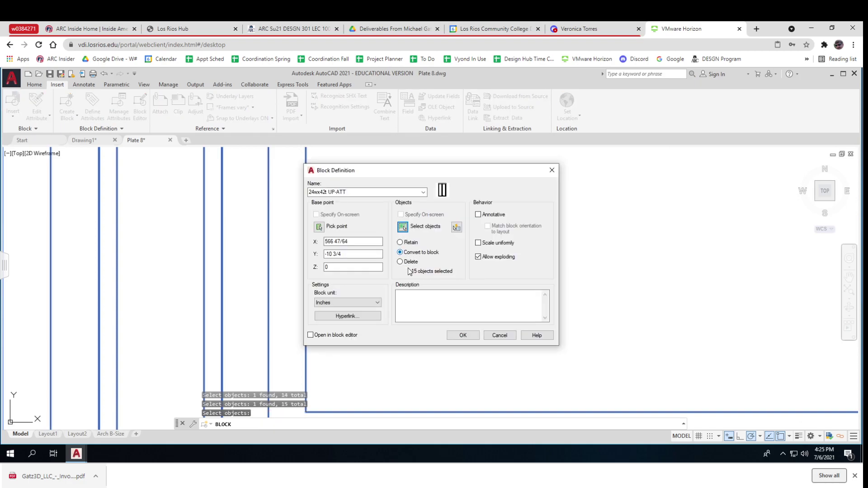
Create the block converted from the selected objects and accept its default Size, MFG and Finish values.
left_click(463, 336)
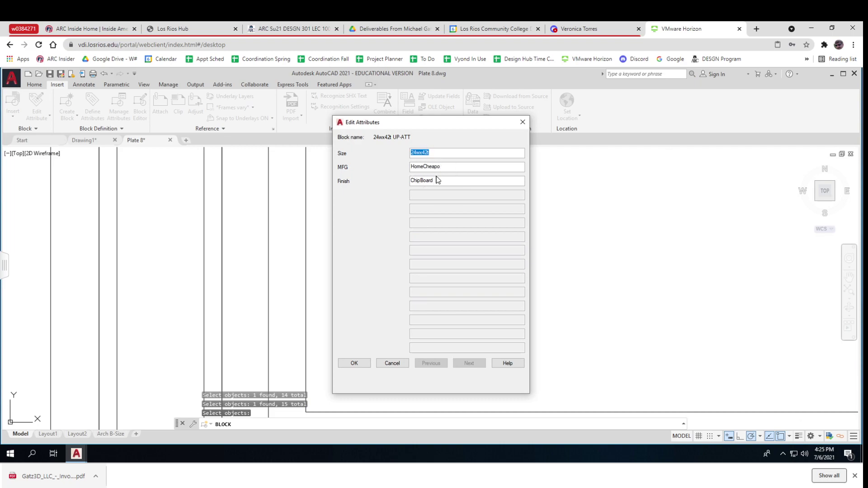
left_click(355, 364)
scroll(357, 363, "down", 4)
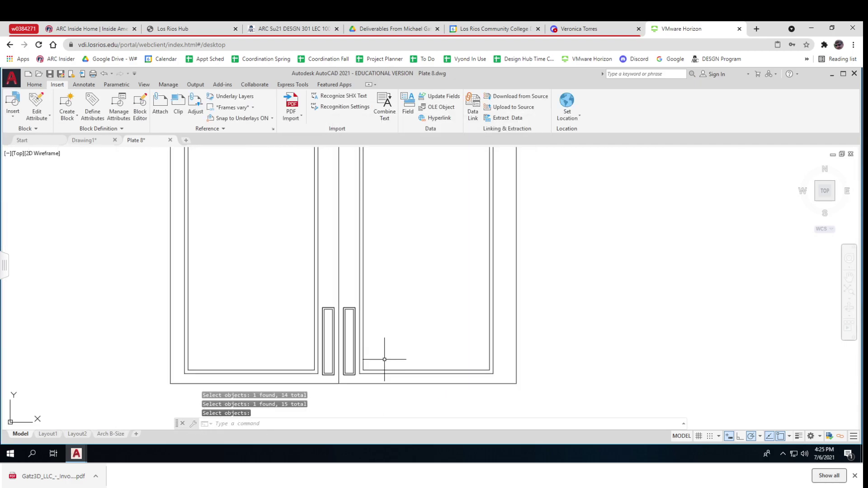
scroll(384, 360, "down", 2)
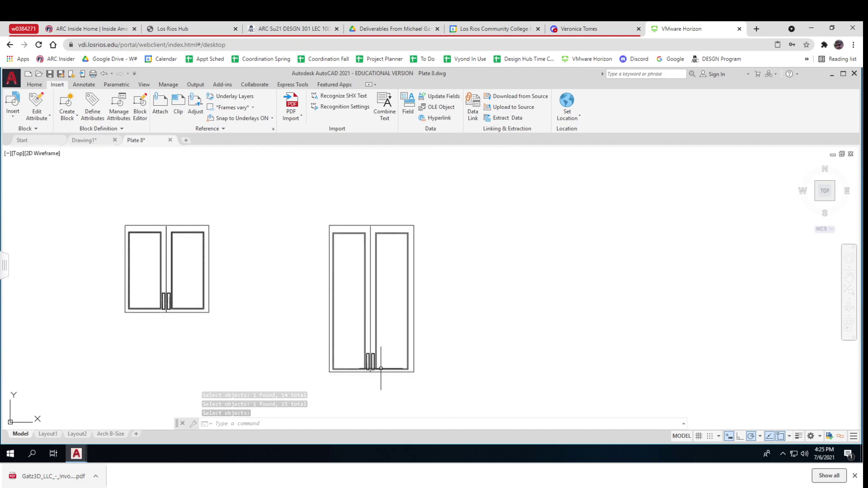
middle_click_drag(199, 322, 303, 330)
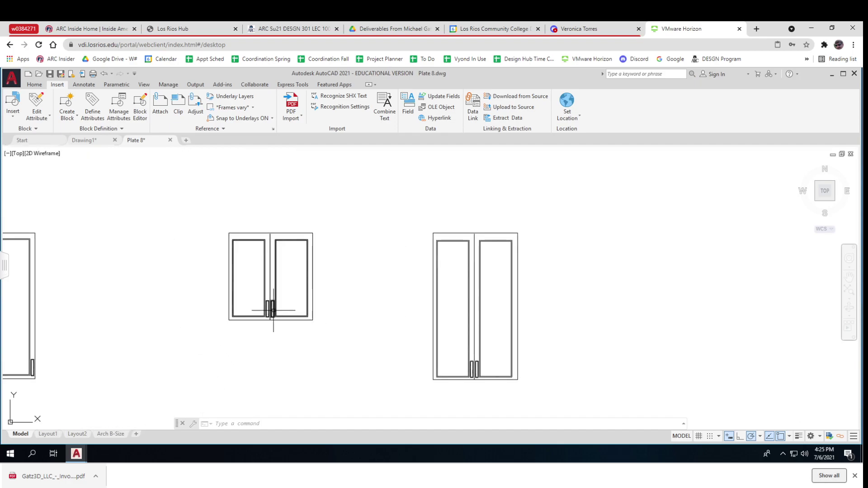
scroll(274, 311, "up", 2)
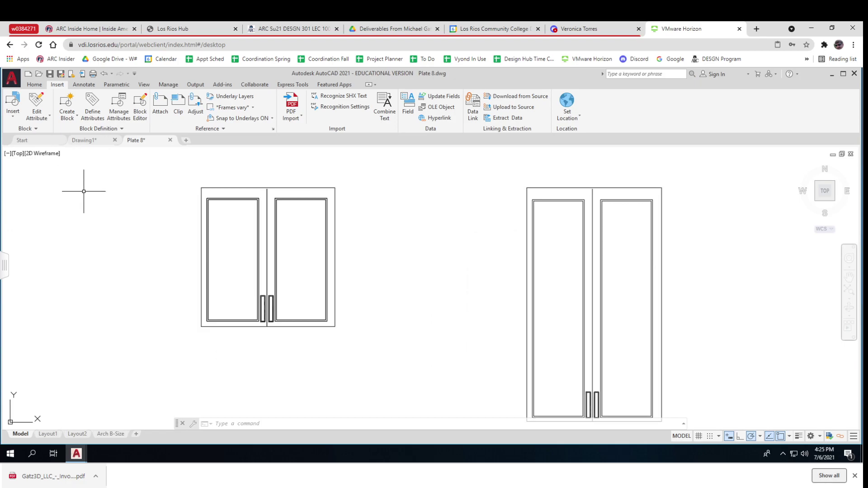
left_click(93, 105)
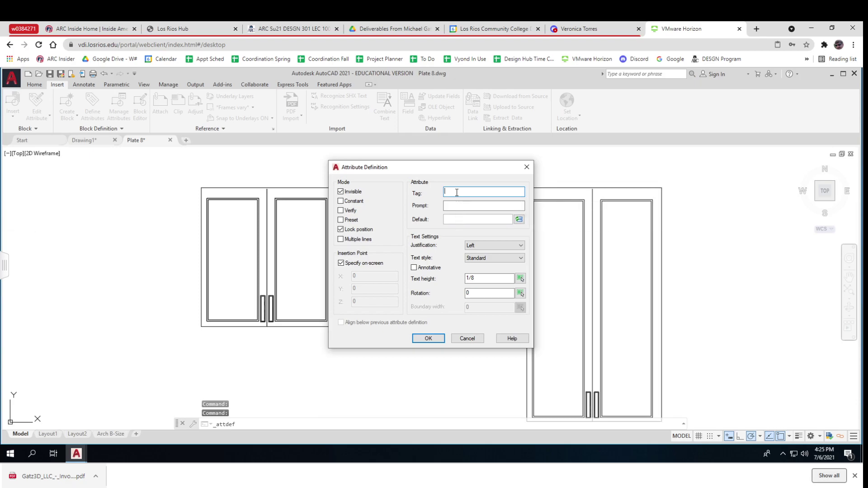
type("Size")
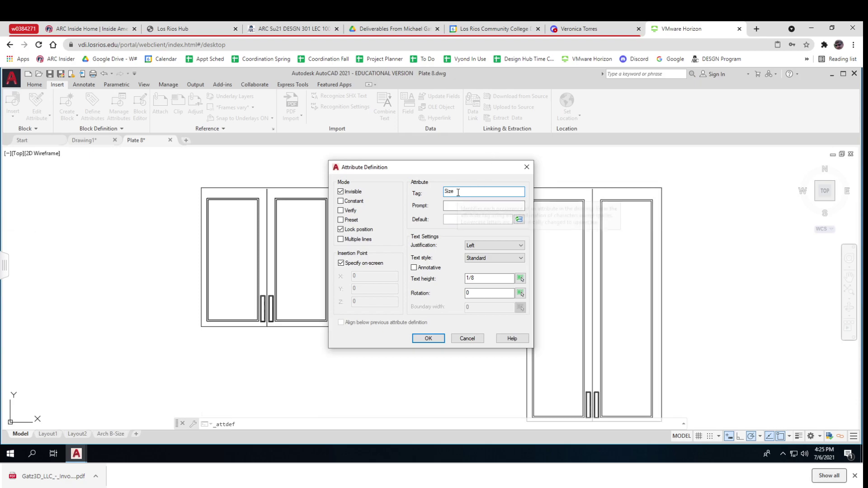
left_click_drag(475, 191, 414, 190)
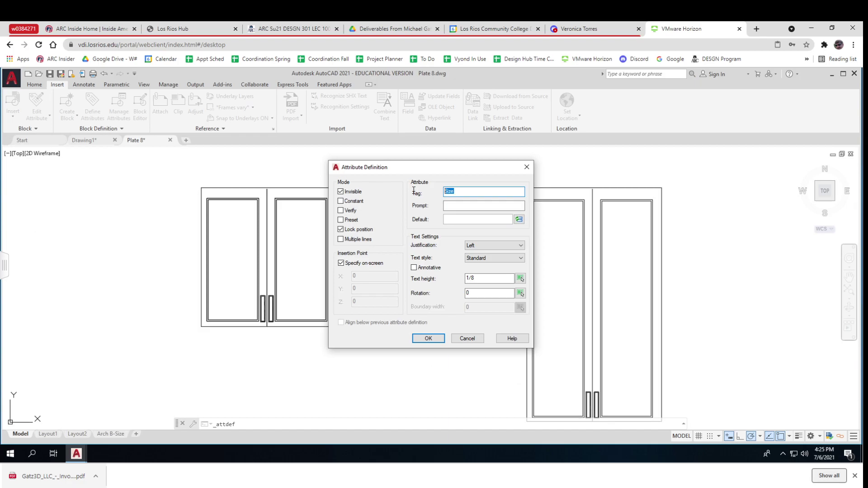
left_click(446, 206)
type("ize")
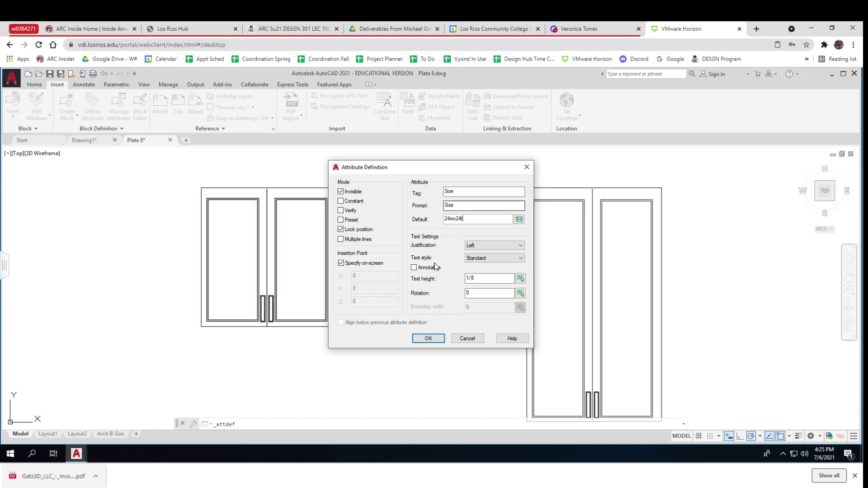
left_click(429, 338)
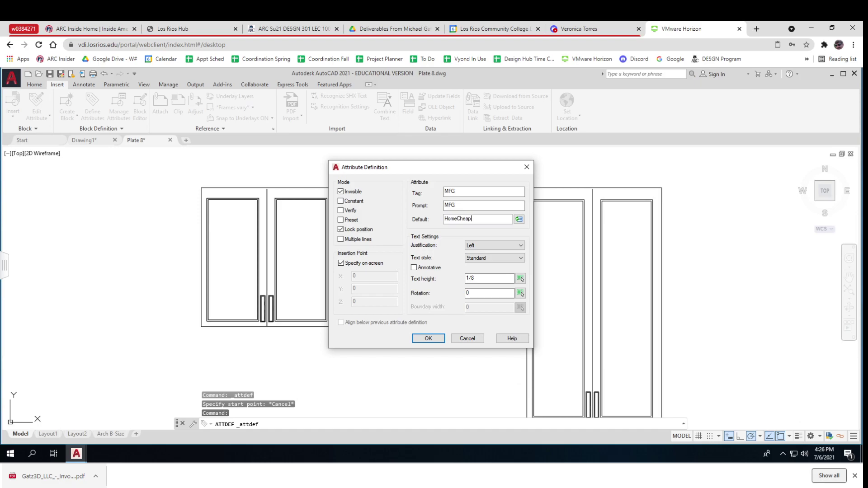
Place the invisible MFG attribute with default HomeCheap in the lower-left area of the shorter cabinet's right door panel.
left_click(428, 338)
scroll(289, 319, "up", 5)
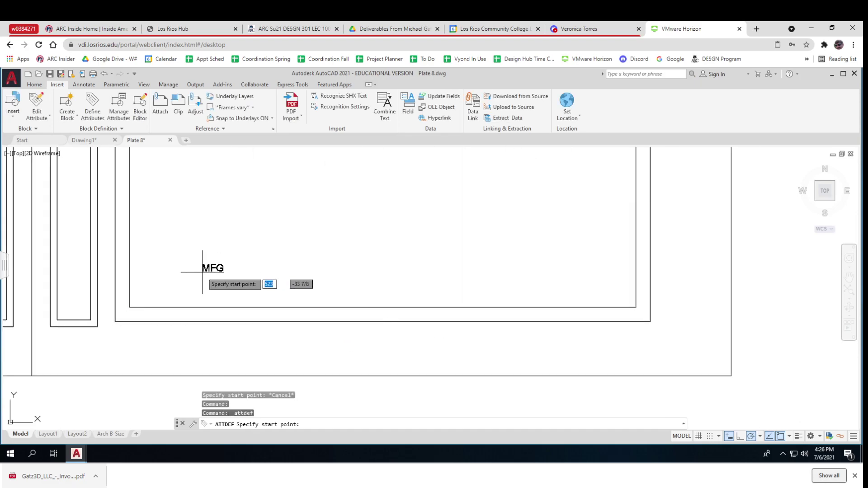
left_click(149, 254)
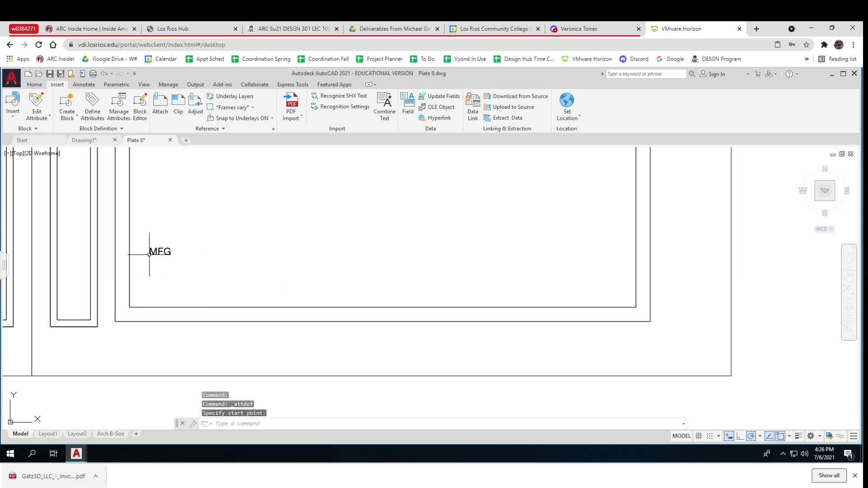
Define an invisible attribute with tag and prompt Size and default 24wx24t, and place it directly above the shorter cabinet's MFG attribute.
scroll(188, 268, "down", 4)
left_click(92, 103)
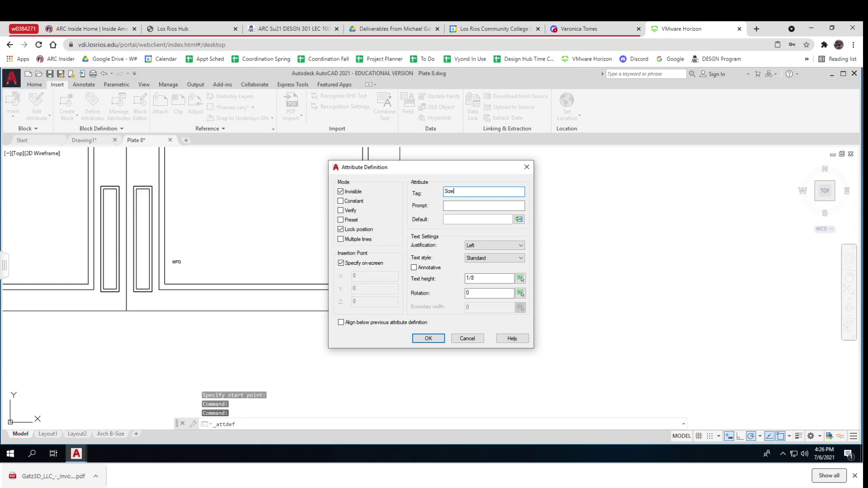
left_click_drag(476, 192, 416, 192)
key("ctrl+c")
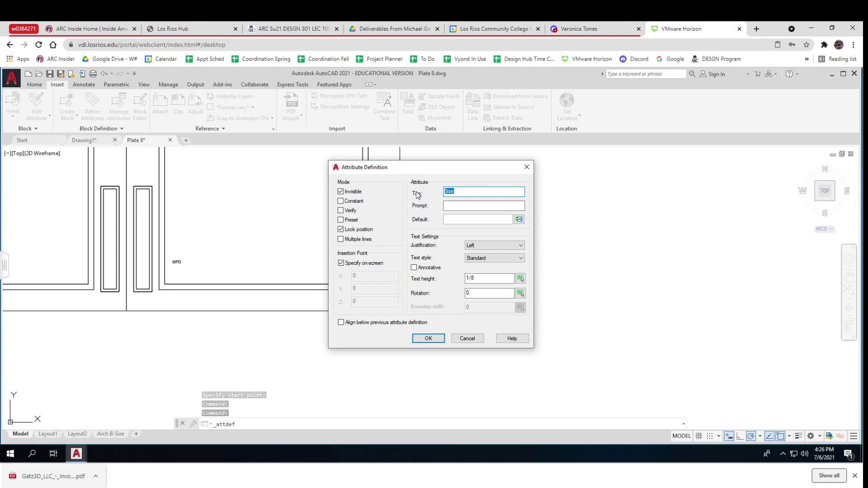
left_click(450, 206)
key("ctrl+v")
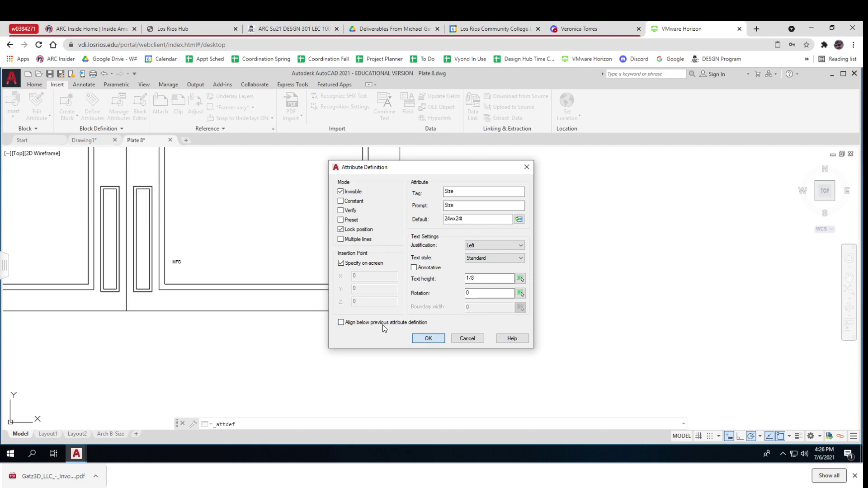
left_click(429, 339)
scroll(190, 259, "up", 6)
scroll(190, 260, "up", 2)
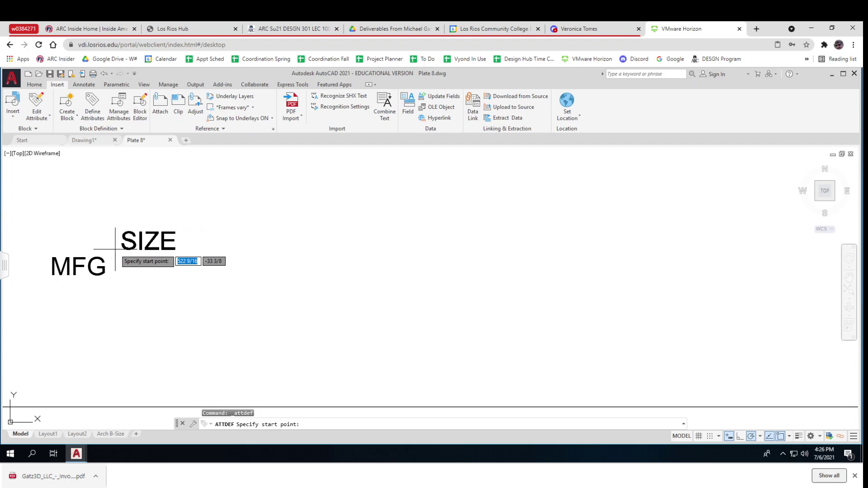
left_click(52, 244)
Define an invisible attribute with tag and prompt Finish and default ChipBoard, and place it directly below the shorter cabinet's MFG attribute.
scroll(52, 244, "down", 8)
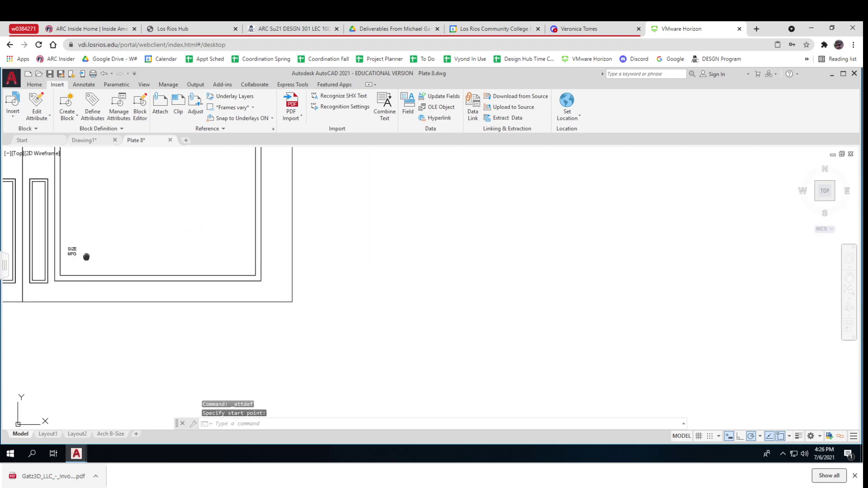
left_click(92, 104)
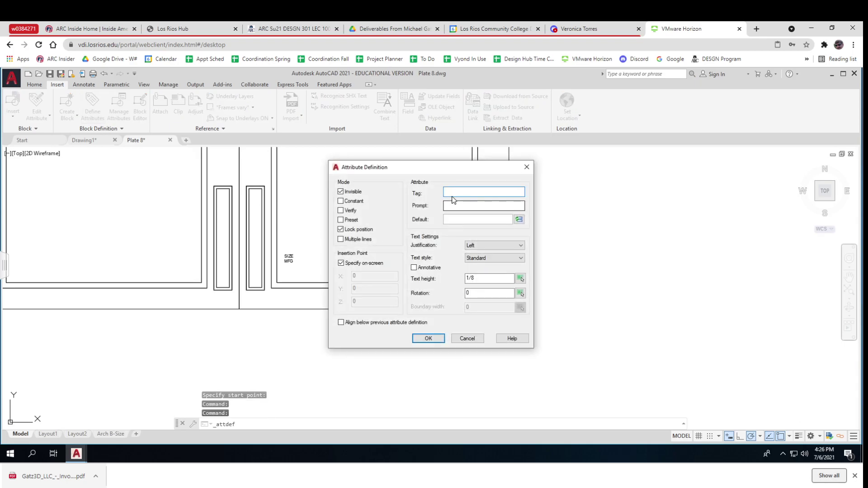
type("Finish")
left_click_drag(412, 201, 412, 204)
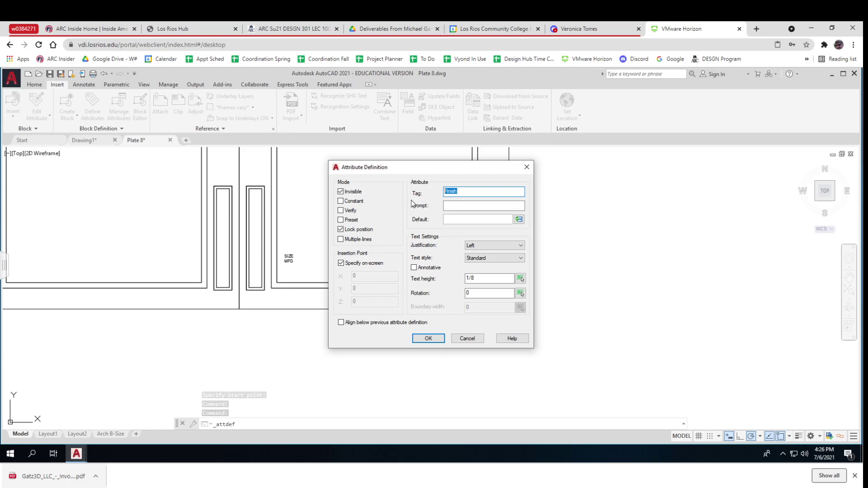
key("ctrl+c")
left_click(449, 208)
key("ctrl+v")
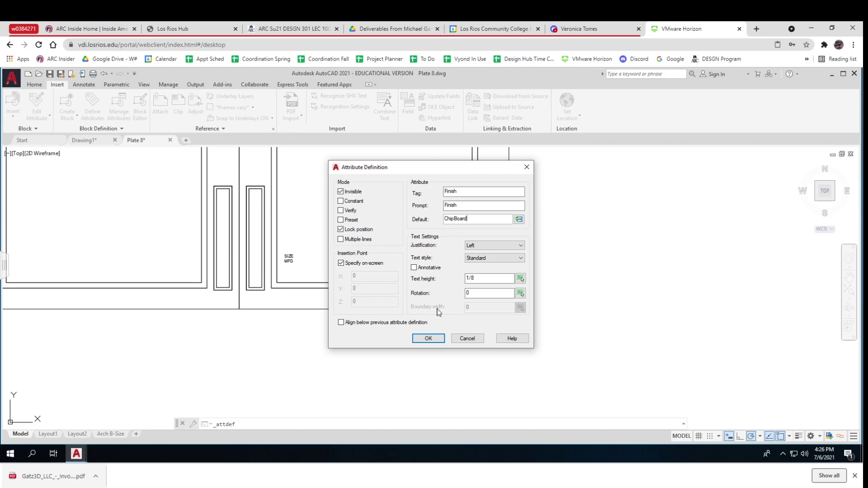
left_click(428, 339)
scroll(283, 272, "up", 4)
scroll(283, 272, "up", 5)
scroll(285, 244, "down", 4)
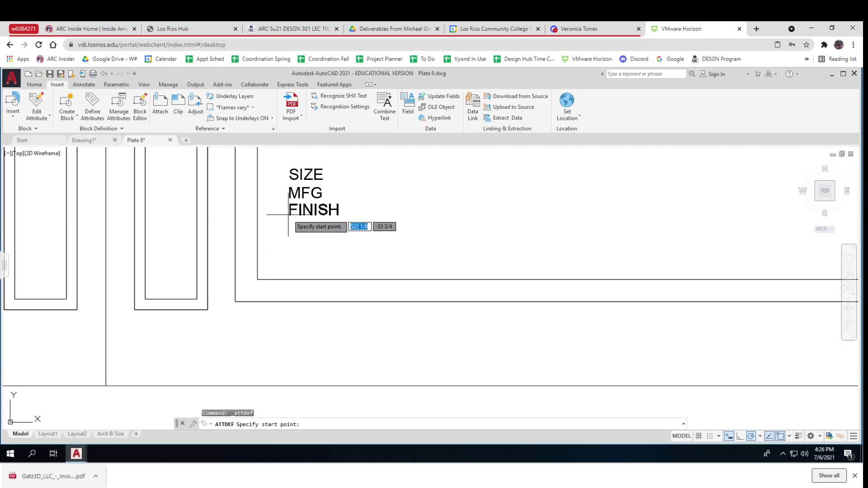
left_click(288, 215)
Start a block definition named 24wx24t UC-ATT with its base point at the shorter cabinet's upper-left corner.
scroll(294, 223, "down", 8)
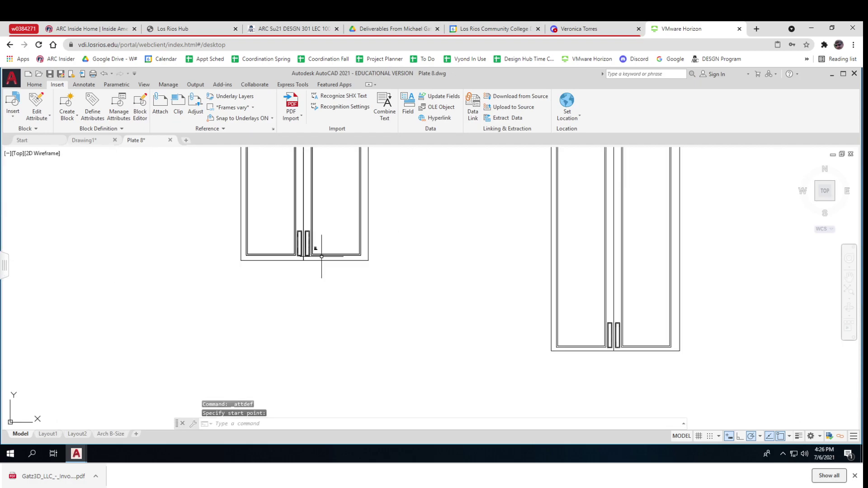
middle_click_drag(324, 264, 339, 300)
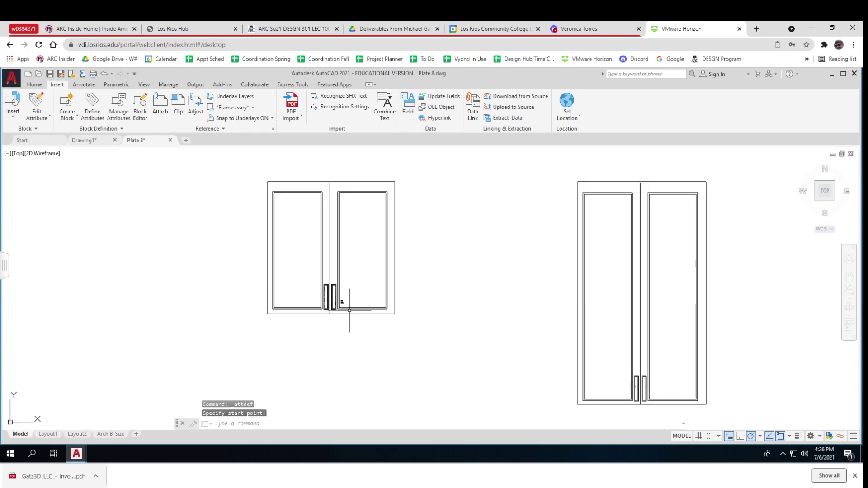
left_click(65, 105)
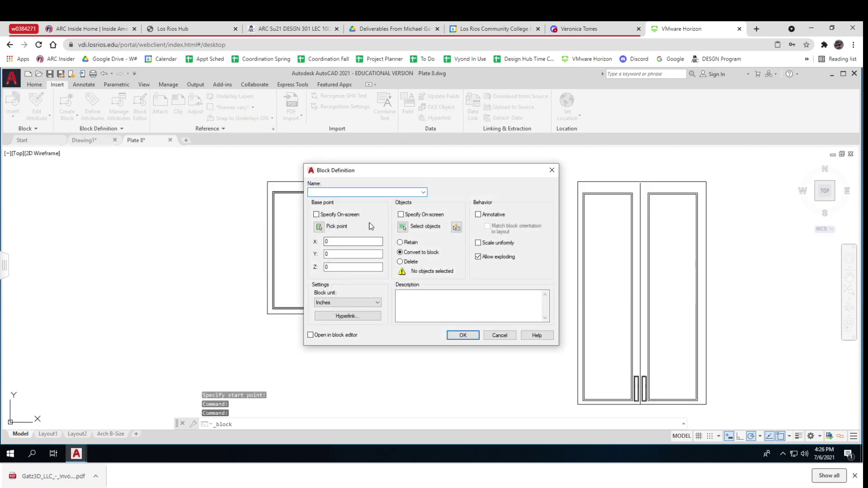
type("24wx24t UC-ATT")
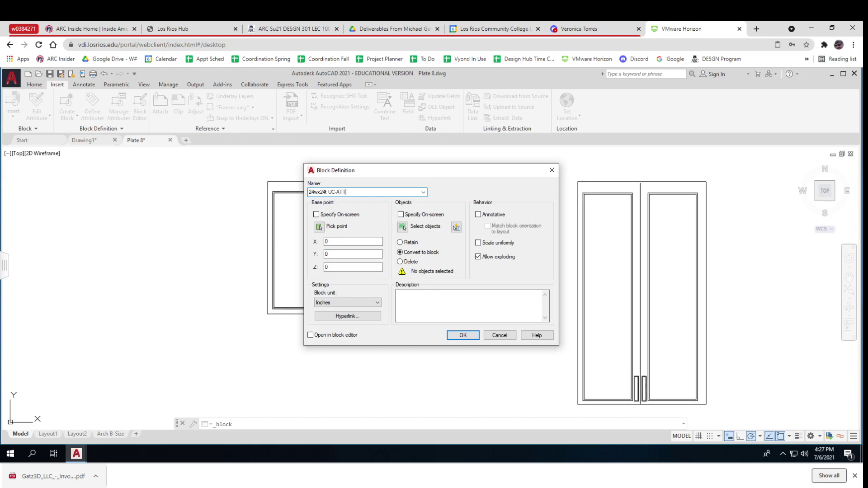
left_click(319, 227)
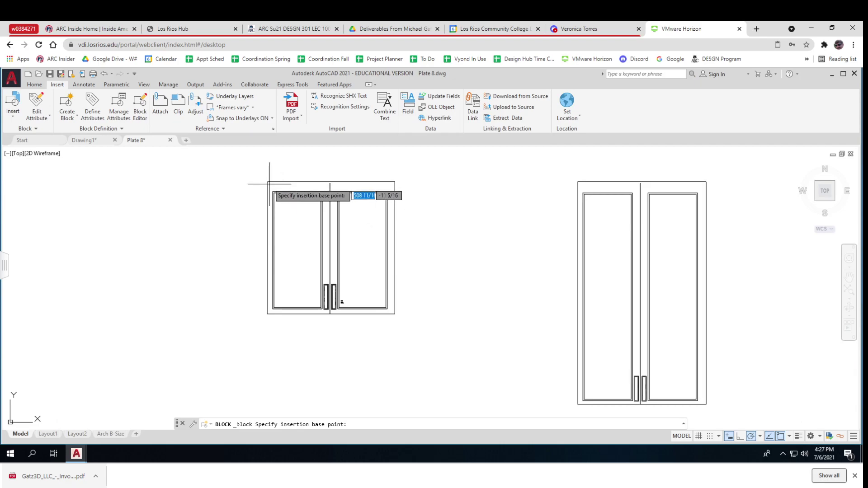
left_click(268, 182)
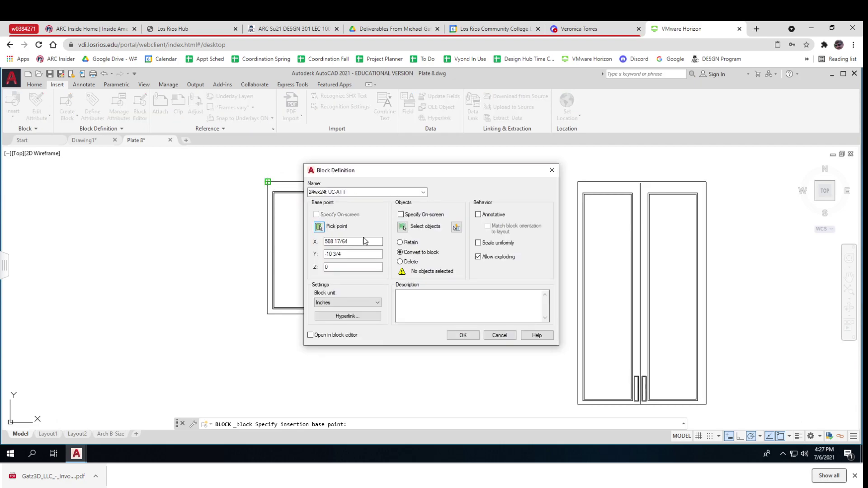
Select all the linework of the shorter cabinet as the block's objects.
left_click(404, 229)
left_click(424, 287)
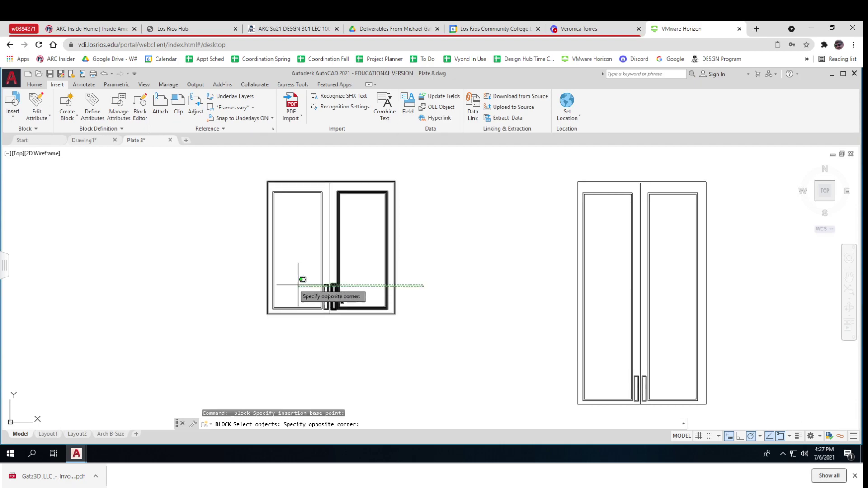
left_click(254, 265)
Add the SIZE, MFG and FINISH attributes in that order to the selection and create the block with its default attribute values.
scroll(344, 303, "up", 8)
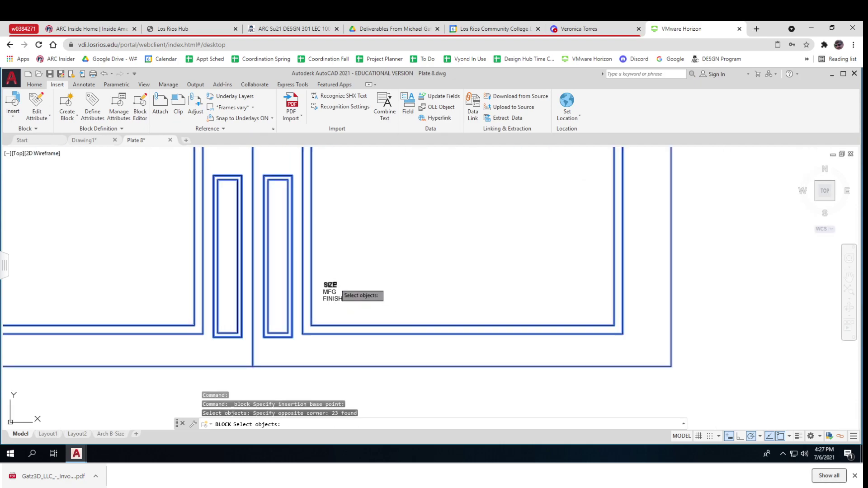
left_click(334, 284)
left_click(334, 292)
left_click(336, 298)
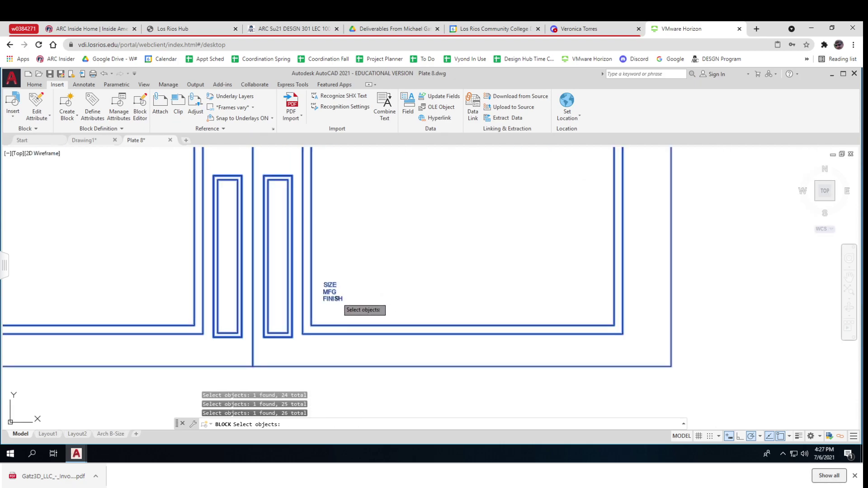
key("Return")
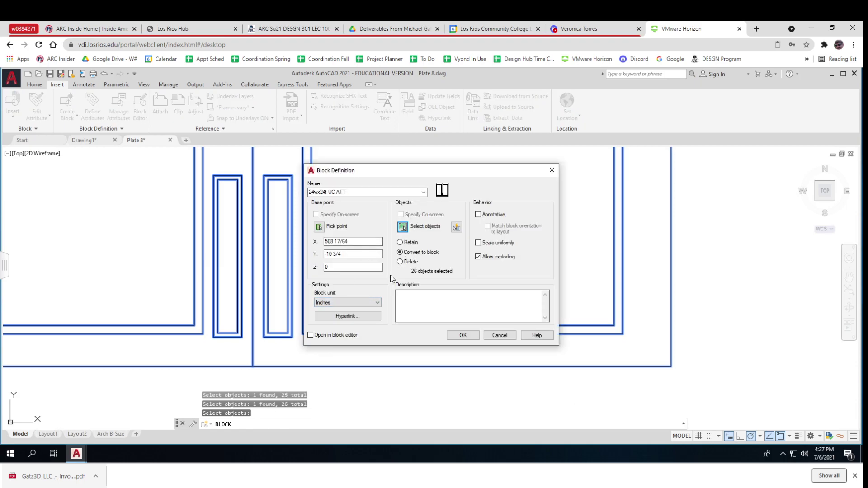
left_click(461, 335)
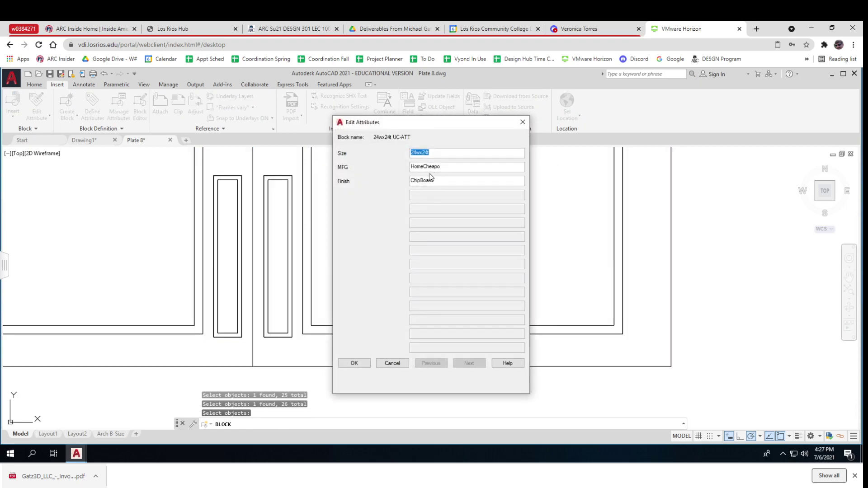
left_click(355, 363)
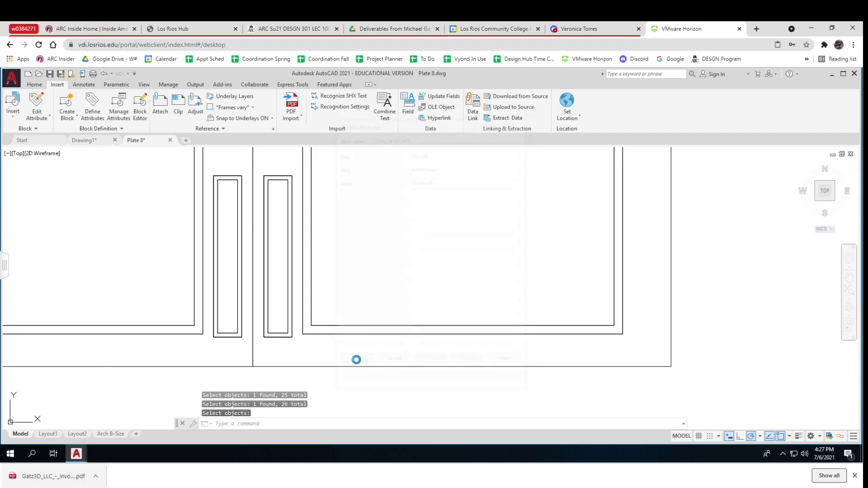
Insert the 24wx24t UC-ATT block at the upper-left corner of the elevation's middle short upper cabinet opening, accepting its default attribute values.
scroll(360, 359, "down", 5)
scroll(360, 358, "down", 4)
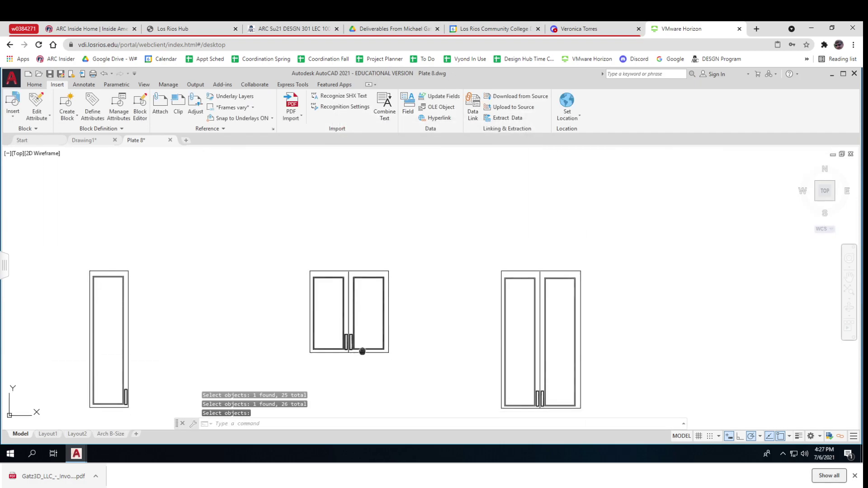
middle_click_drag(361, 351, 340, 312)
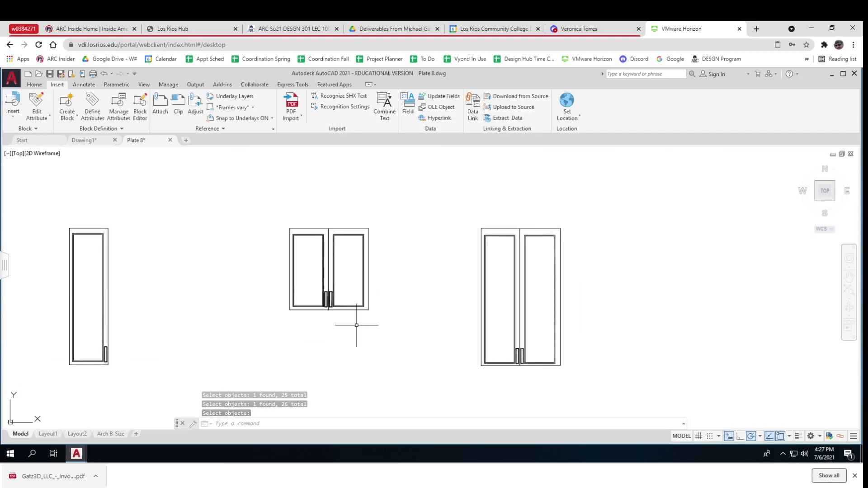
scroll(360, 326, "down", 3)
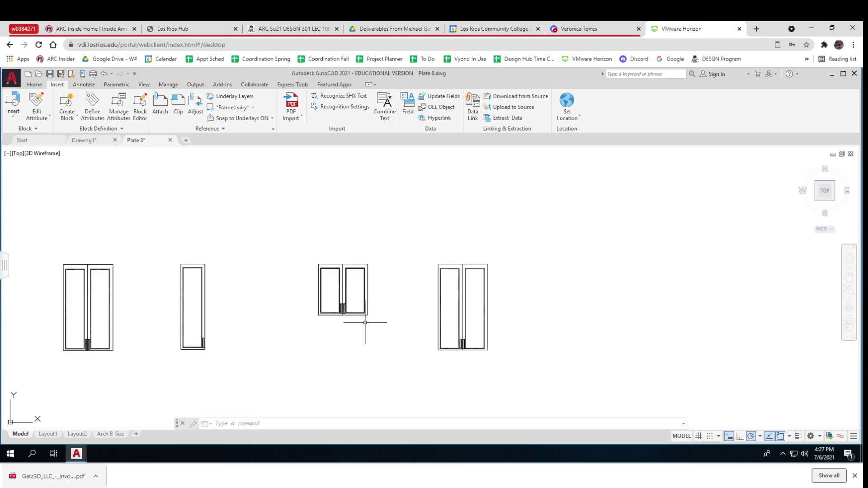
middle_click_drag(345, 316, 290, 310)
scroll(289, 310, "up", 2)
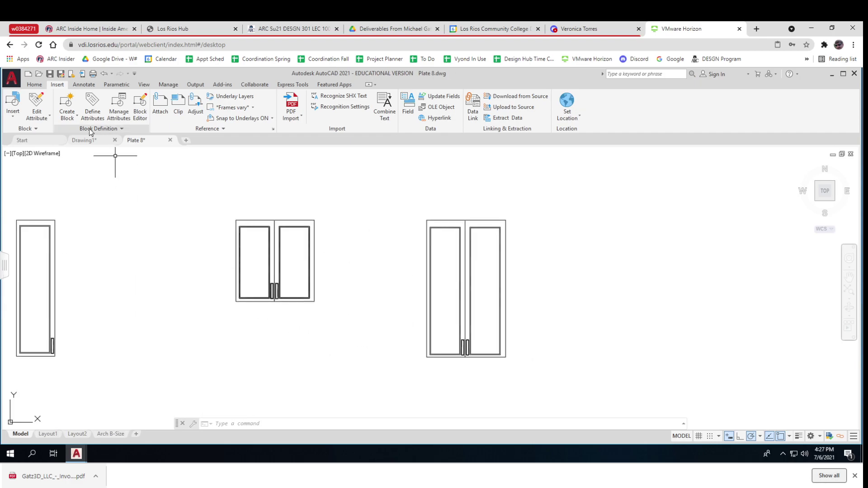
scroll(149, 221, "down", 4)
scroll(148, 222, "down", 2)
mouse_move(149, 223)
middle_mouse_down()
mouse_move(374, 253)
mouse_move(474, 254)
middle_mouse_up()
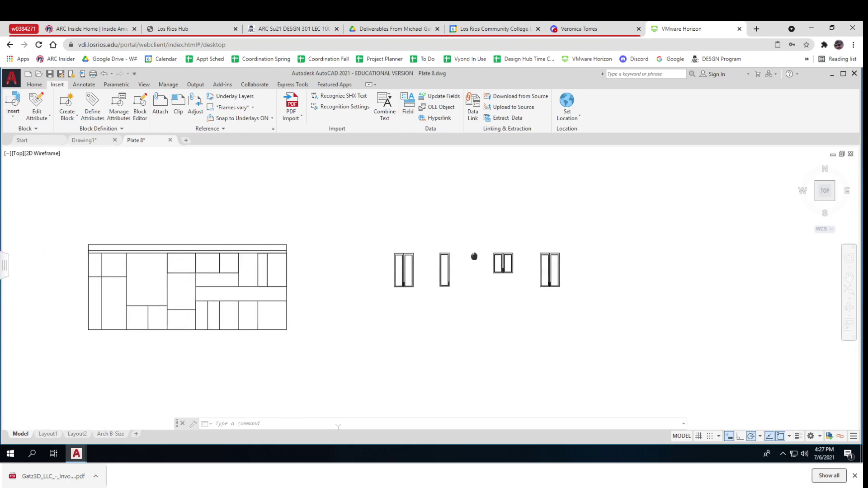
left_click(13, 102)
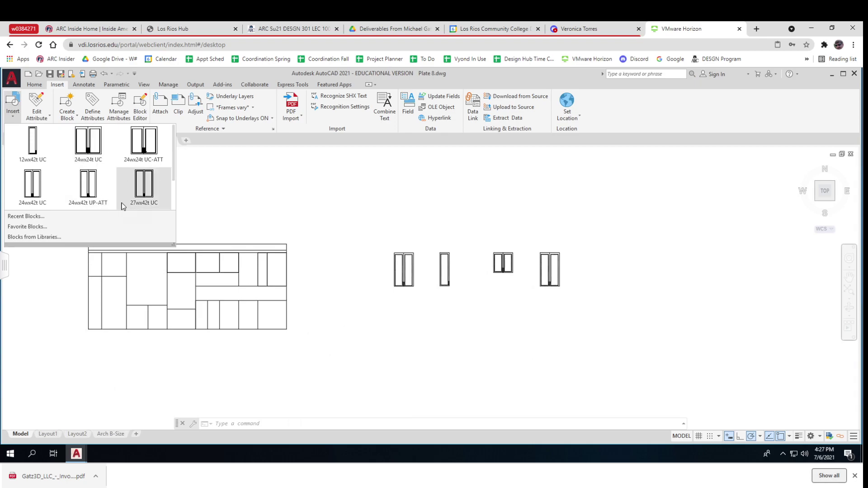
left_click(144, 140)
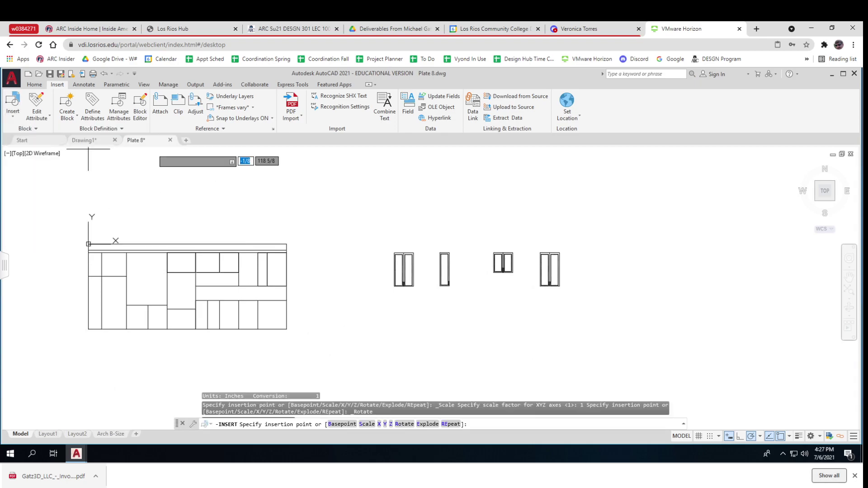
left_click(196, 252)
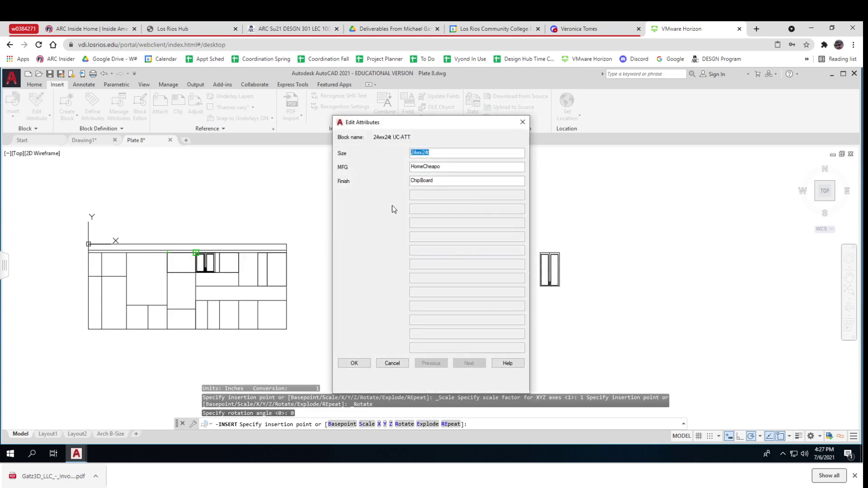
left_click(354, 362)
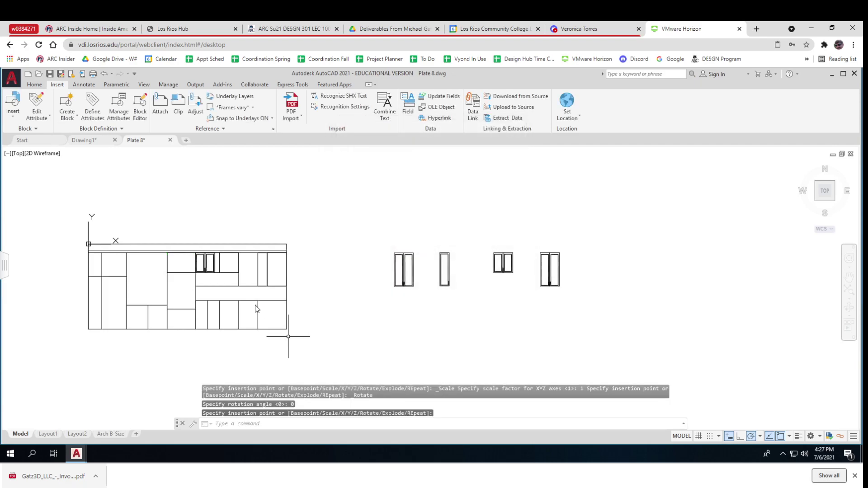
Insert the 24wx42t UP-ATT block at the upper-left corner of the tall upper opening beside the short ones, accepting its default attribute values.
left_click(16, 101)
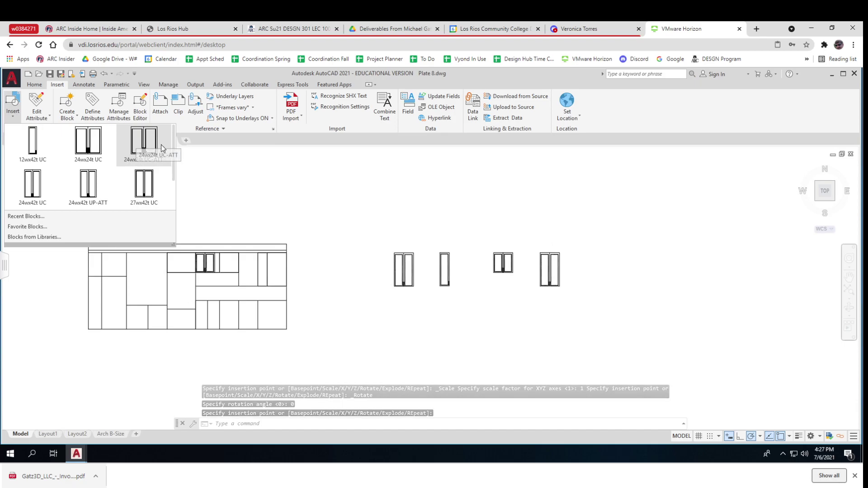
left_click(63, 207)
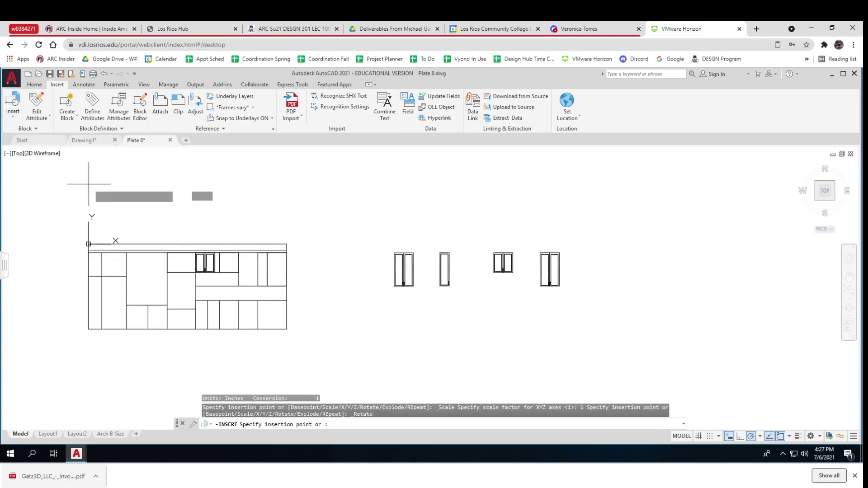
left_click(239, 253)
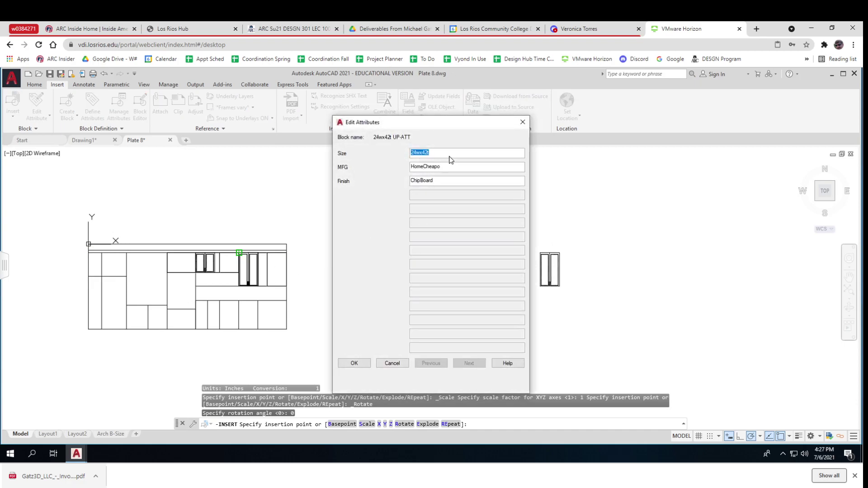
left_click(355, 364)
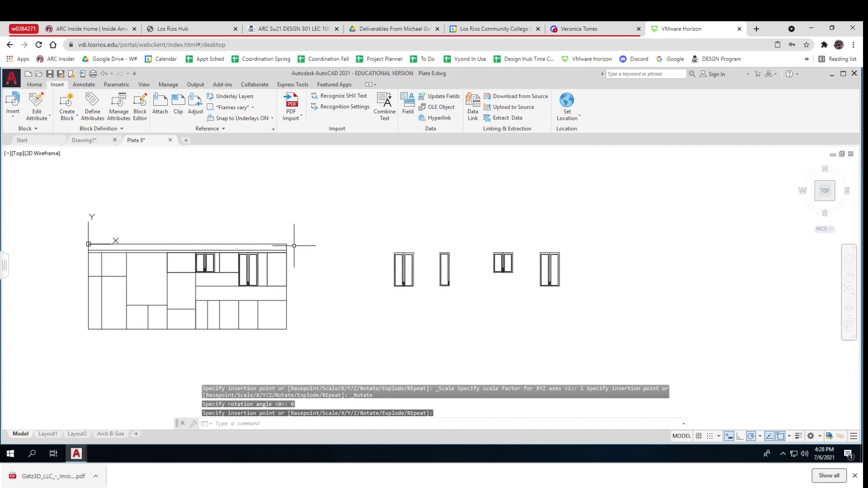
Insert the 24wx42t UP-ATT block at the upper-left corner of the elevation's far-right upper opening, accepting its default attribute values.
left_click(15, 104)
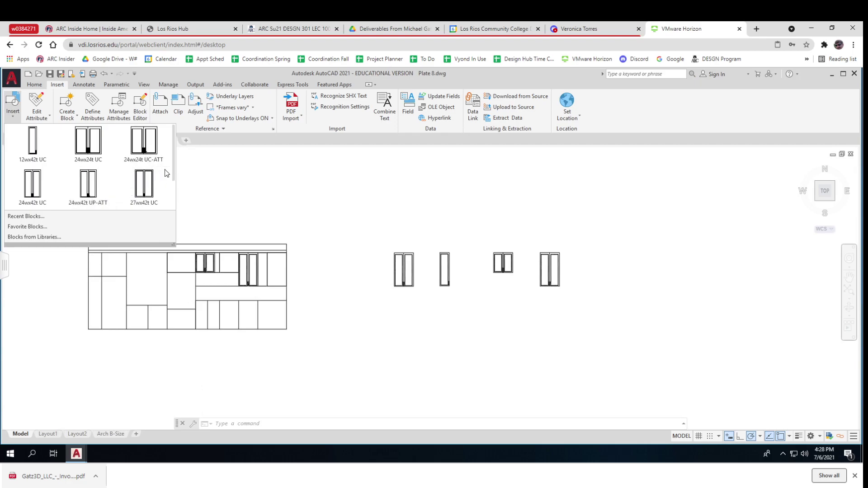
left_click(102, 175)
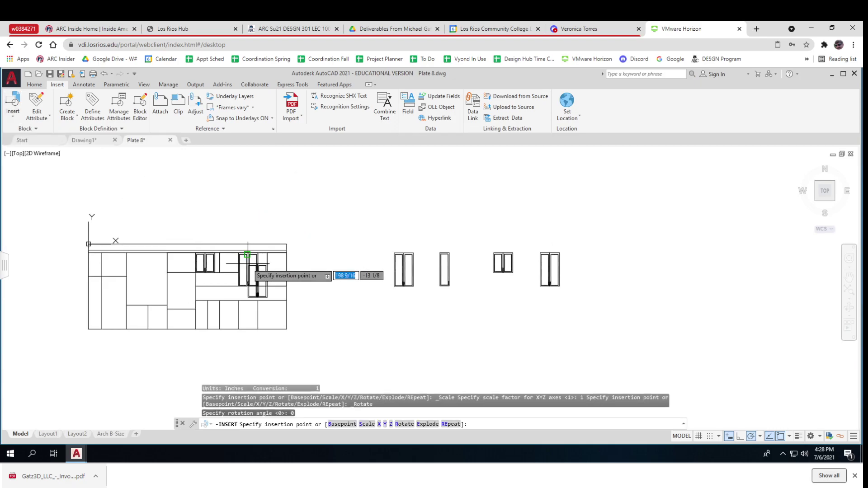
left_click(267, 253)
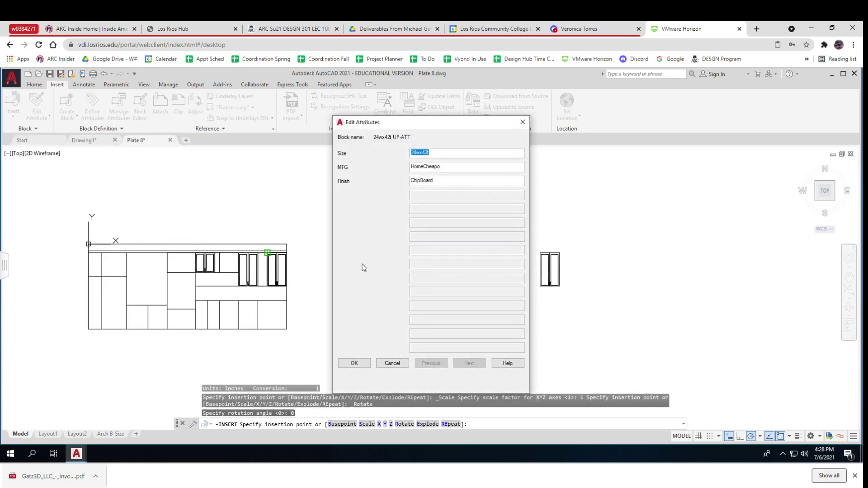
left_click(354, 363)
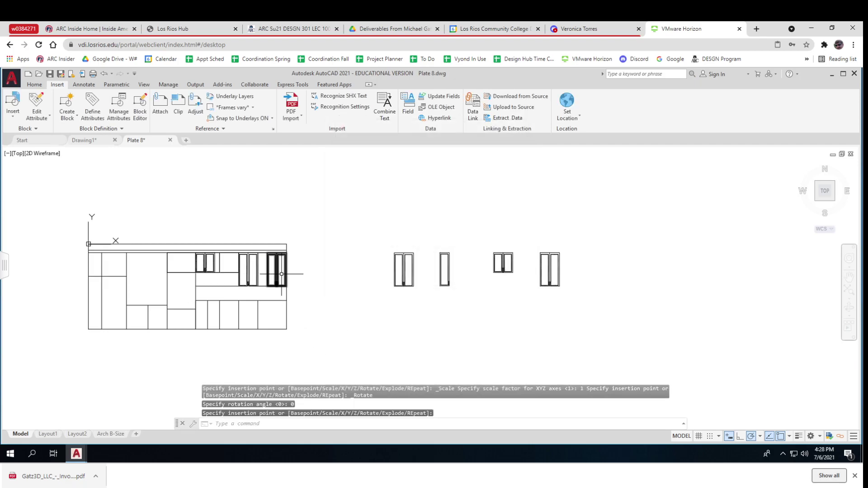
Insert another 24wx42t UP-ATT block at the upper-left corner of the elevation's third column from the left, keeping the default attributes.
left_click(12, 106)
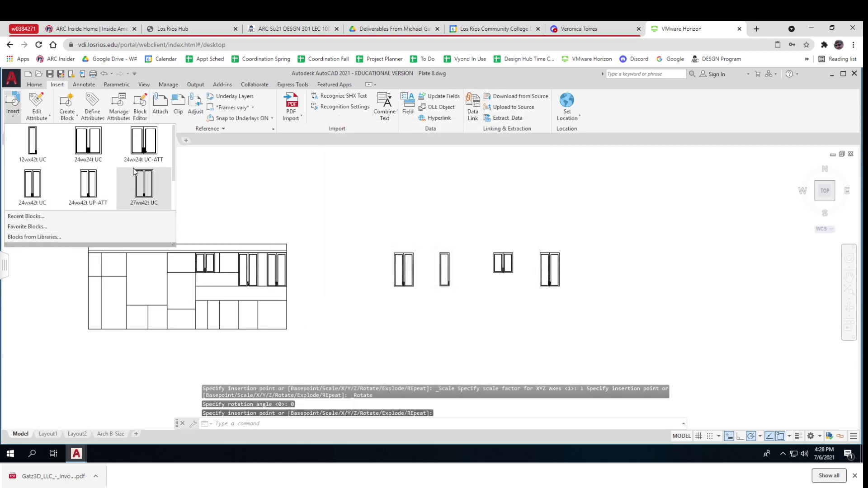
left_click(88, 185)
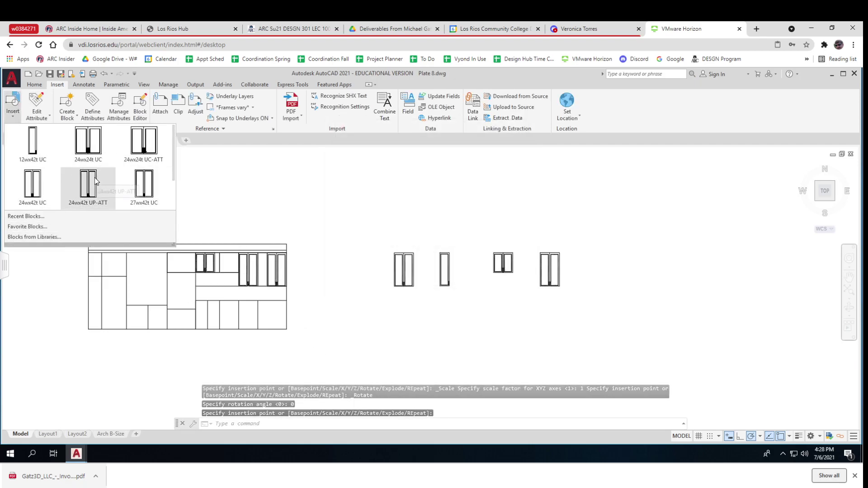
left_click(126, 252)
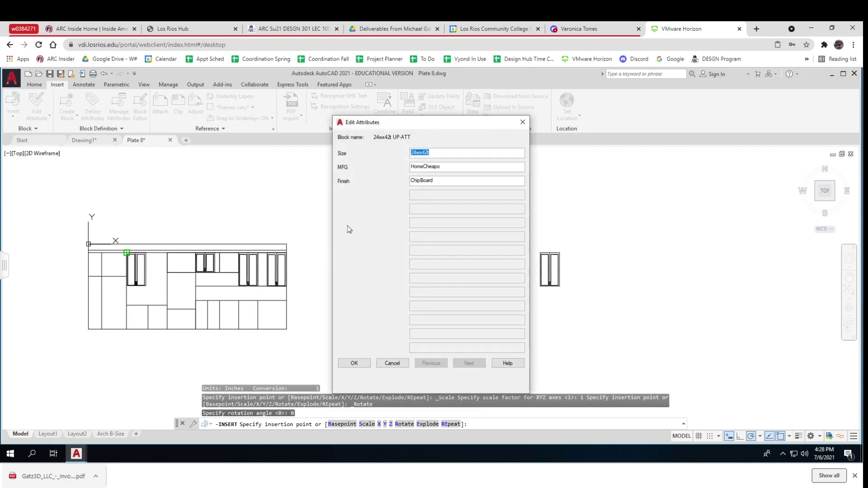
left_click(354, 363)
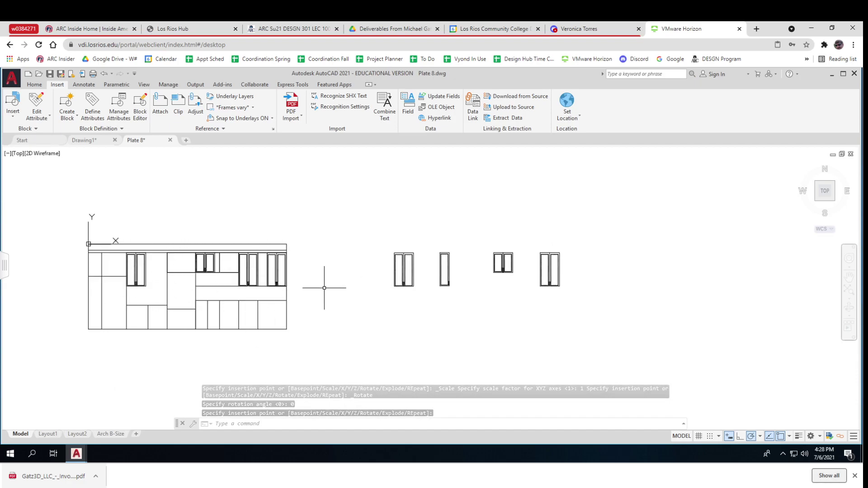
Erase the four loose cabinet drawings standing to the right of the elevation.
scroll(324, 287, "down", 2)
key("Escape")
left_click(528, 301)
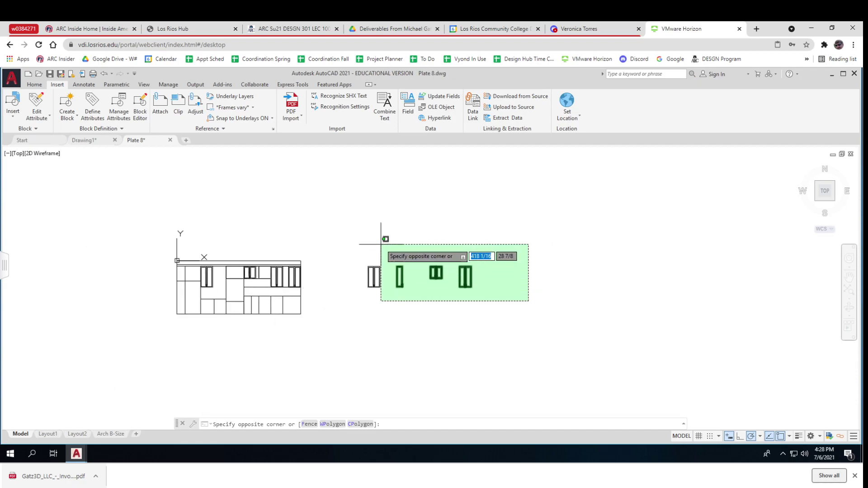
left_click(353, 240)
key("Delete")
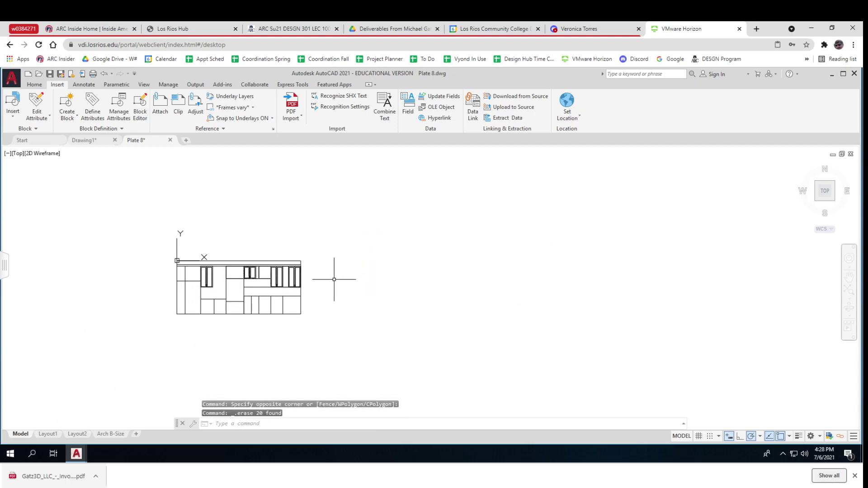
Create a new data extraction and save its file in the Today's Work folder, starting from the existing Cabinet List name.
scroll(234, 264, "up", 4)
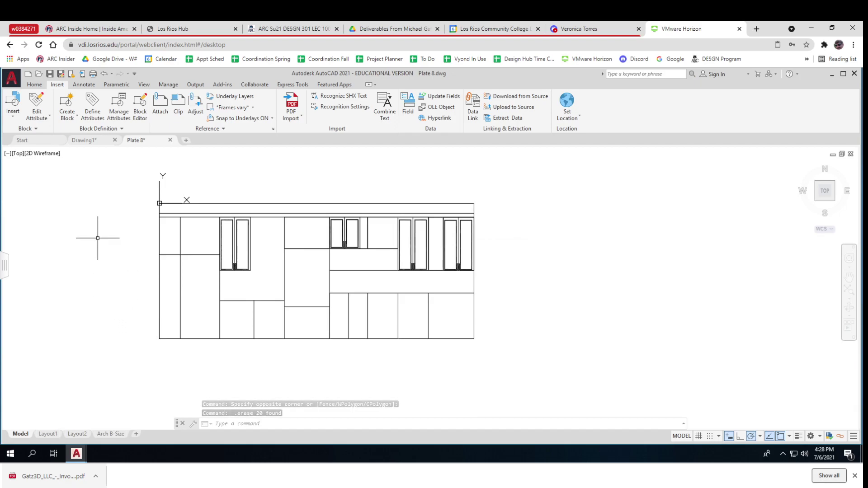
left_click(502, 117)
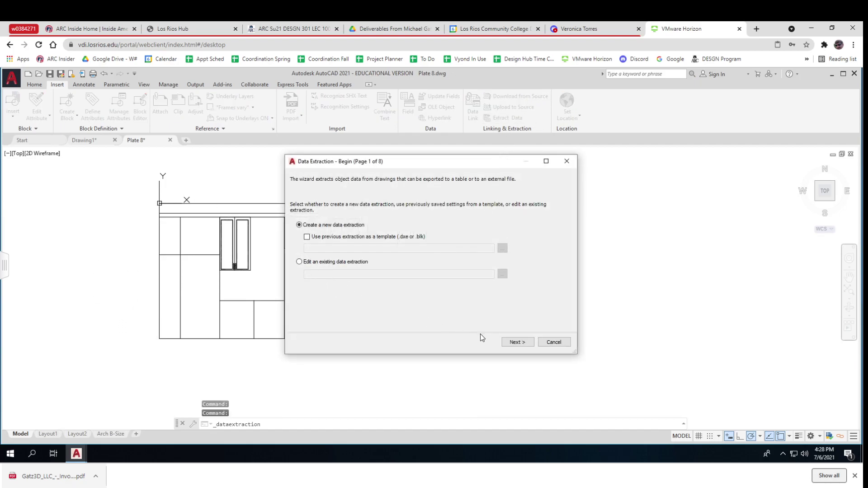
left_click(516, 343)
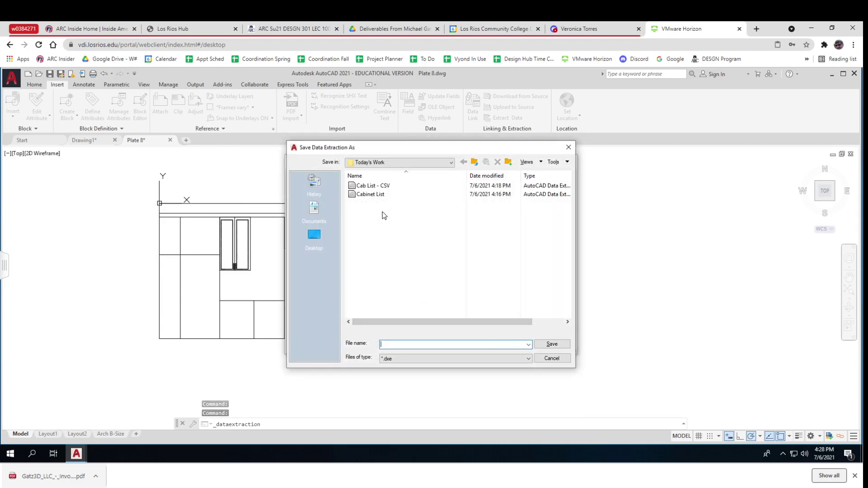
left_click(362, 194)
left_click(415, 344)
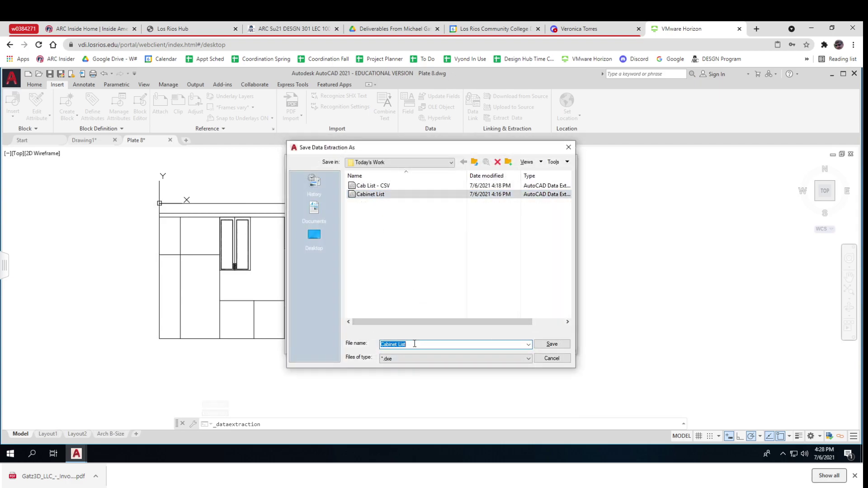
left_click(415, 344)
left_click(552, 345)
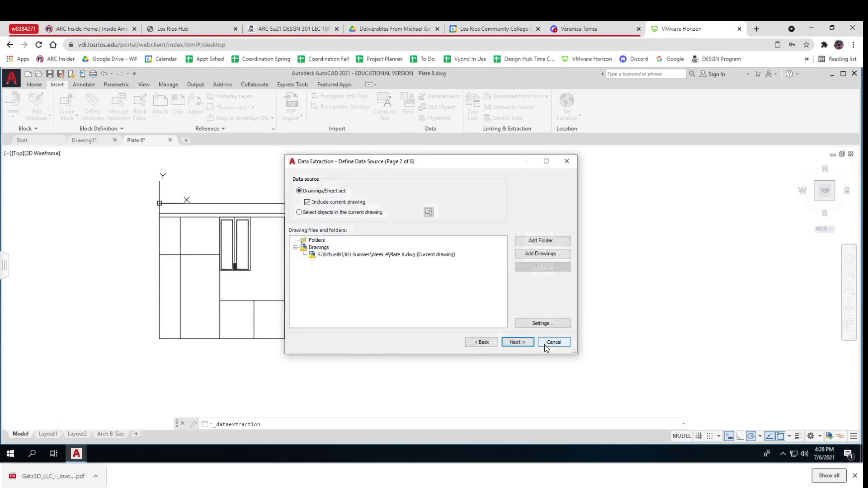
Use selected objects in the current drawing as the data source and select the entire cabinet elevation.
left_click(299, 213)
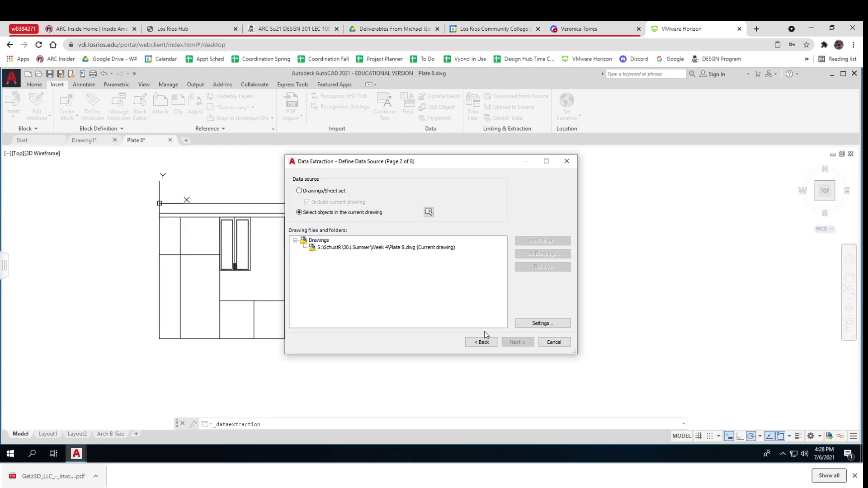
left_click(428, 213)
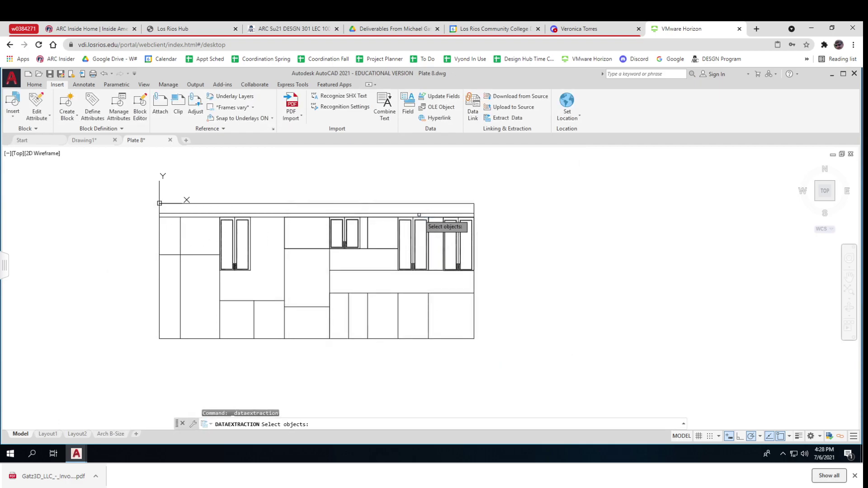
left_click(89, 179)
left_click(596, 365)
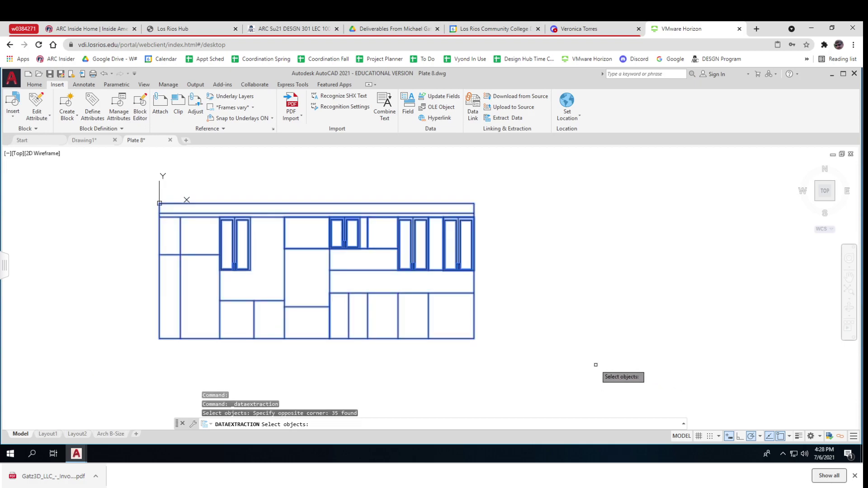
key("Return")
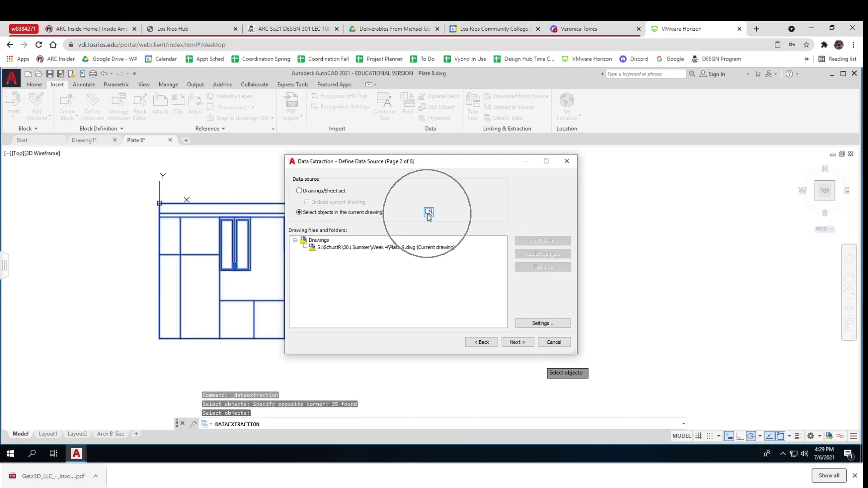
left_click(516, 341)
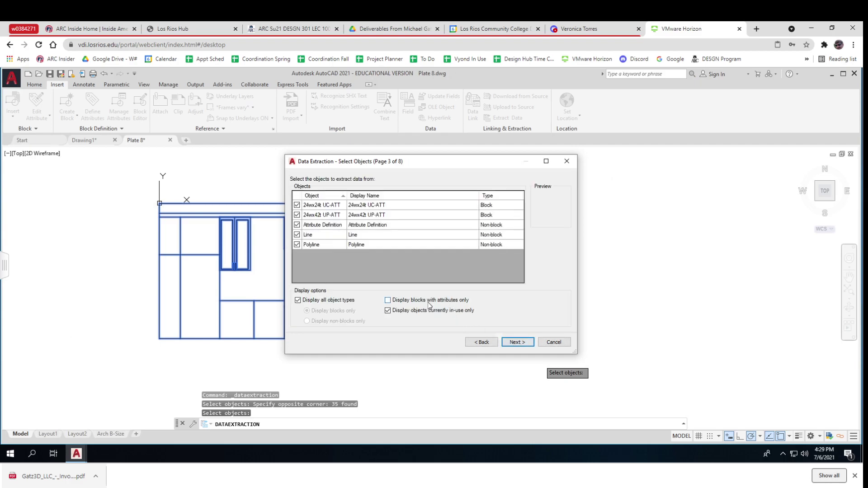
Exclude Attribute Definition, Line and Polyline from the extraction, keeping only the two attributed cabinet blocks.
left_click(297, 224)
left_click(297, 235)
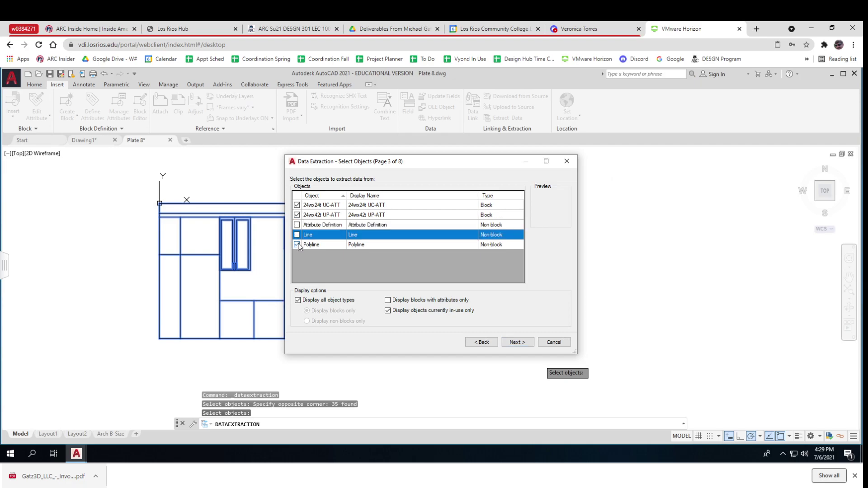
left_click(297, 245)
left_click(516, 342)
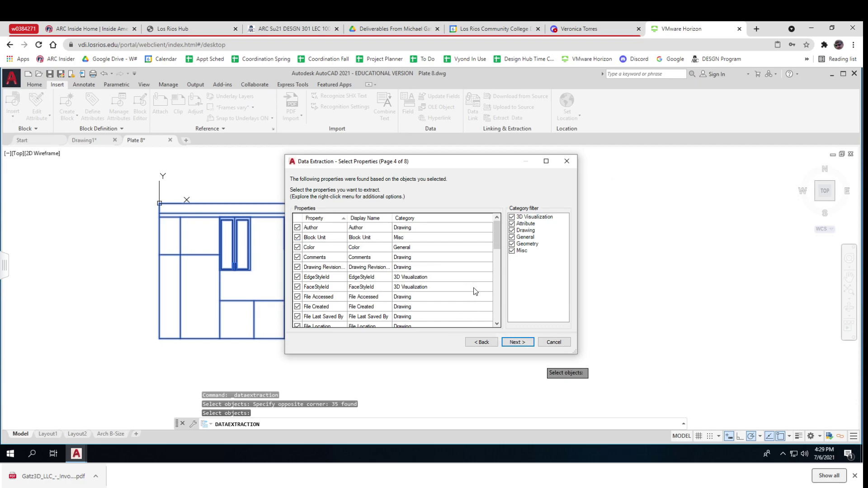
Clear all property categories and enable only Attribute, so that FINISH, MFG and SIZE are extracted.
right_click(528, 284)
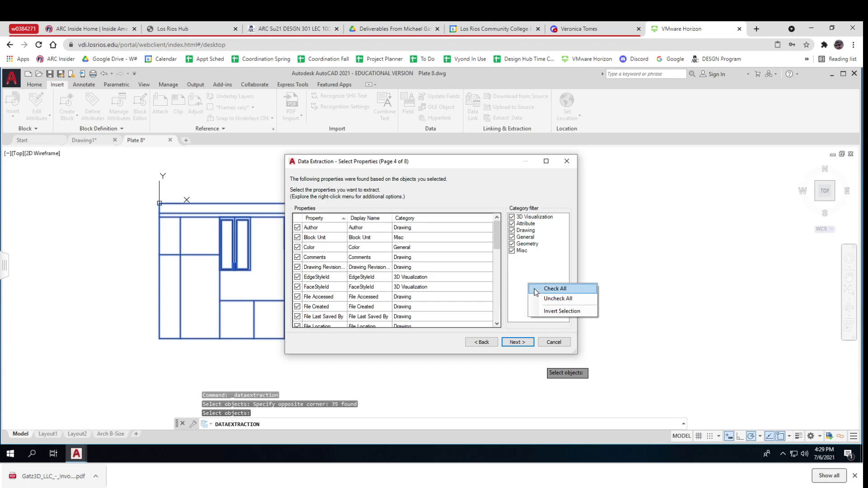
left_click(557, 298)
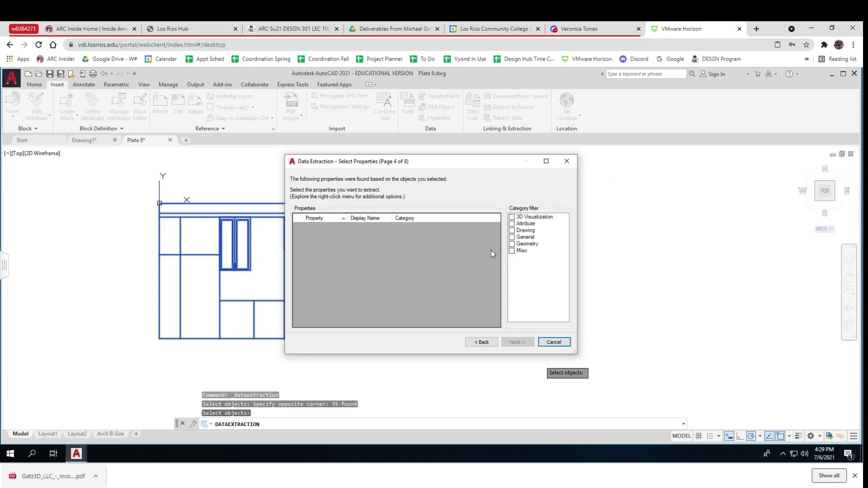
left_click(512, 231)
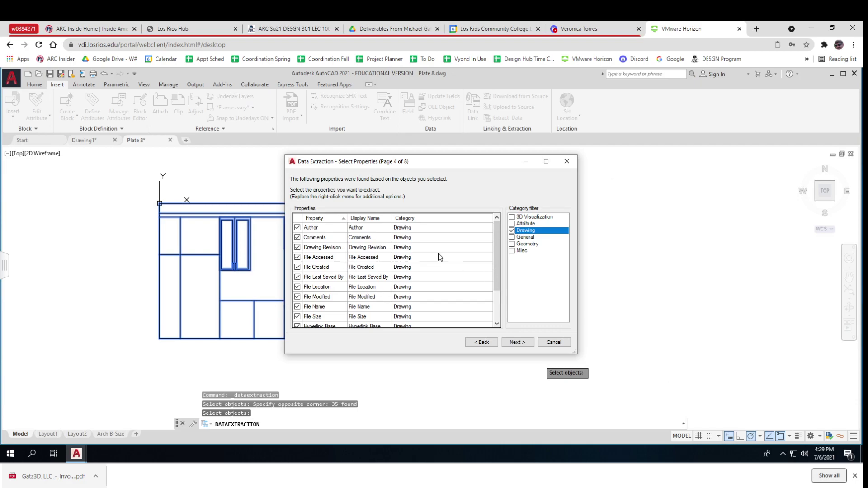
left_click(512, 231)
left_click(512, 225)
left_click(512, 224)
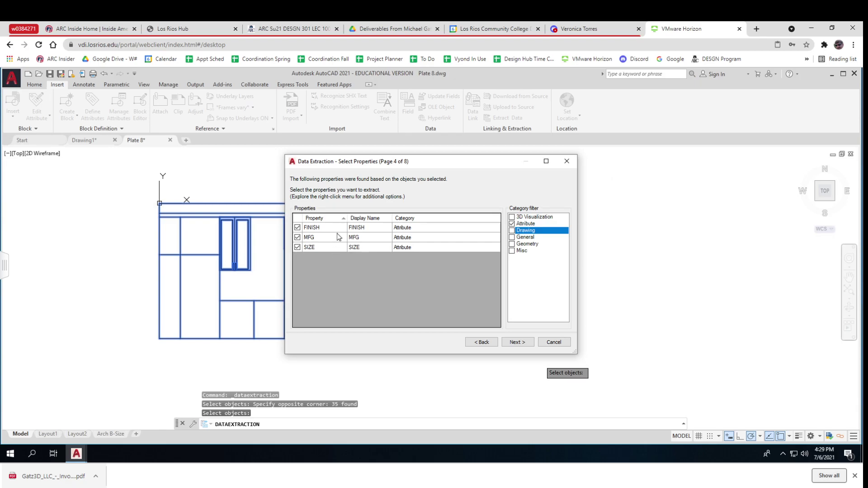
left_click(516, 342)
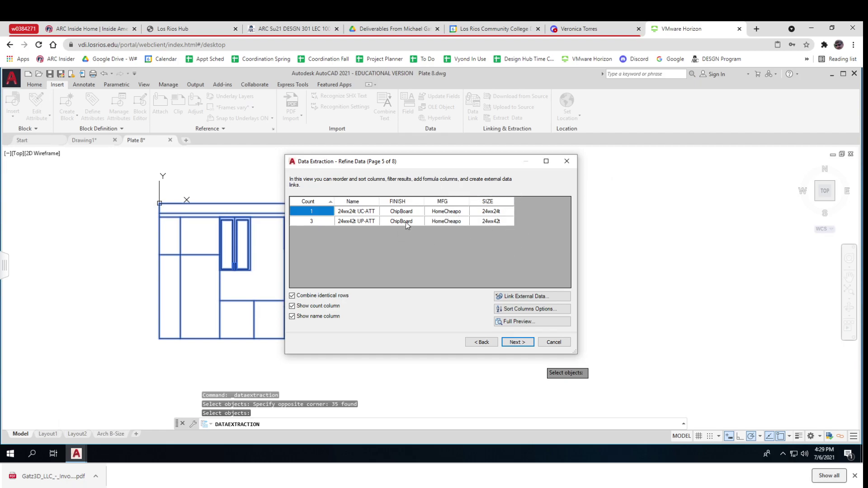
Accept the refined data and choose a data extraction table inserted into the drawing as the only output.
left_click(518, 342)
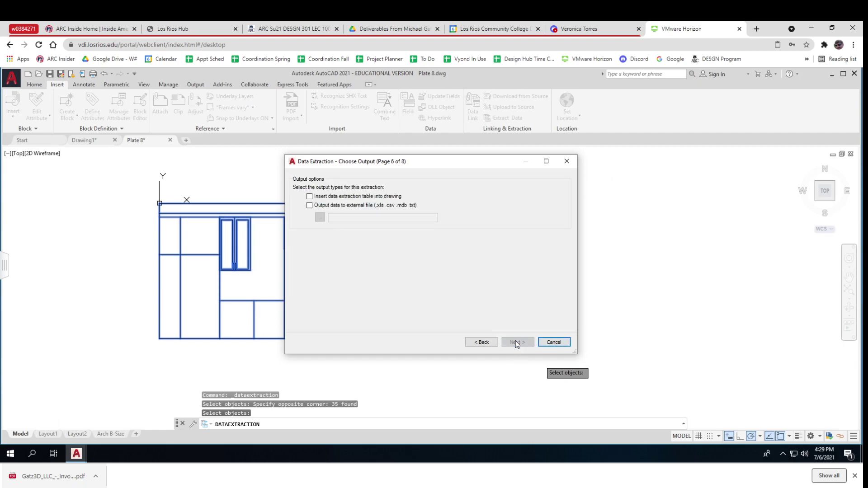
left_click(310, 196)
left_click(310, 197)
left_click(309, 206)
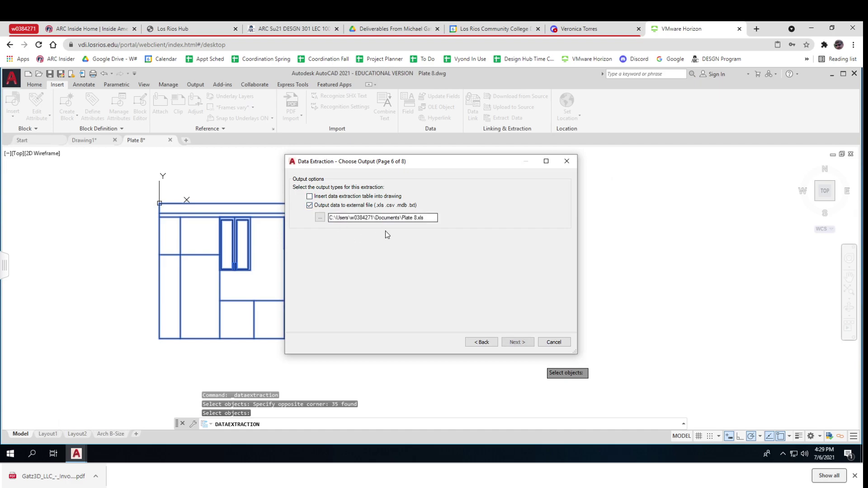
left_click(310, 205)
left_click(310, 197)
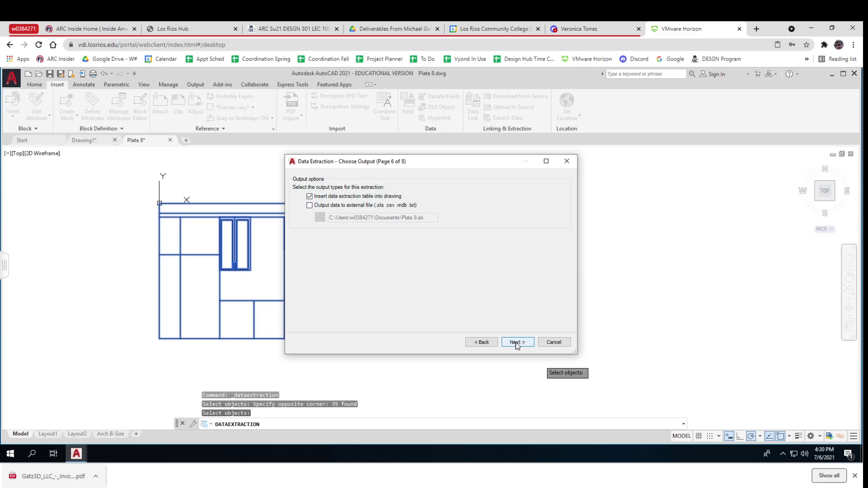
left_click(517, 343)
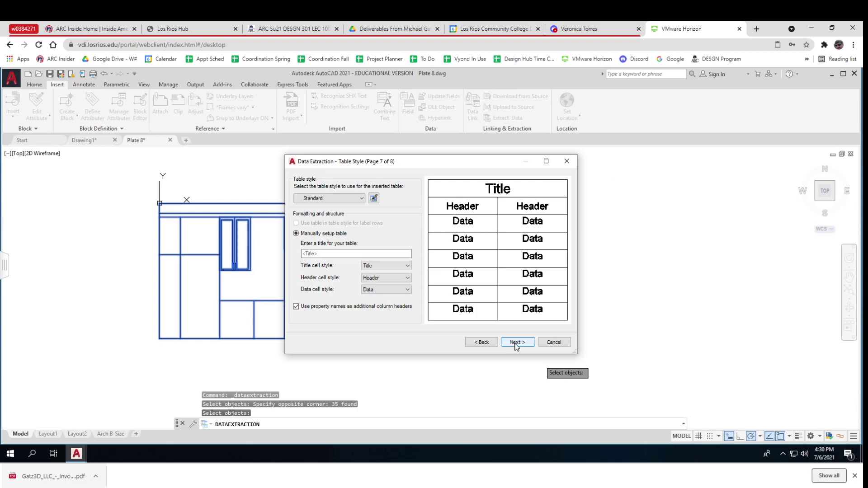
Title the table Data, finish the extraction and place the table just right of the elevation's lower-right corner.
left_click(330, 254)
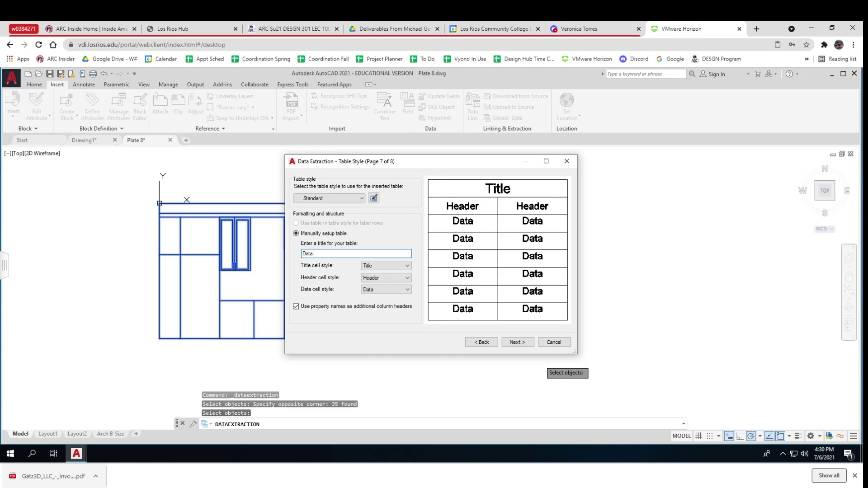
left_click(515, 342)
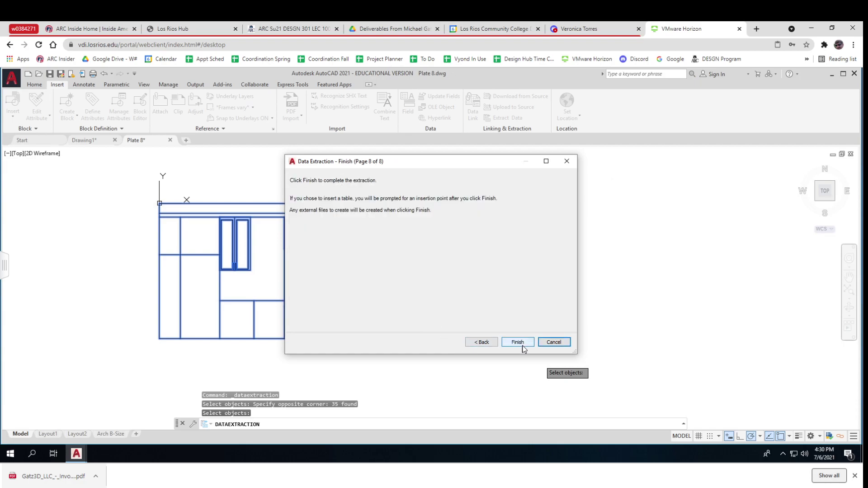
left_click(520, 344)
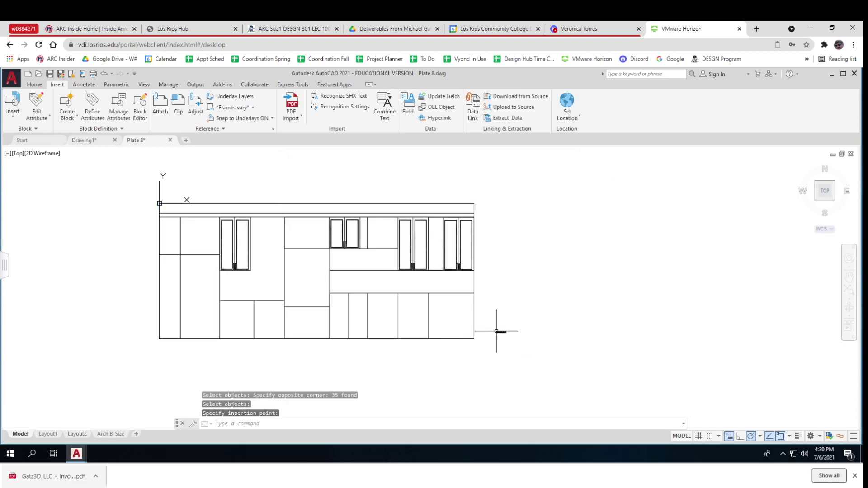
scroll(499, 332, "up", 16)
scroll(495, 393, "down", 2)
middle_click_drag(495, 391, 458, 349)
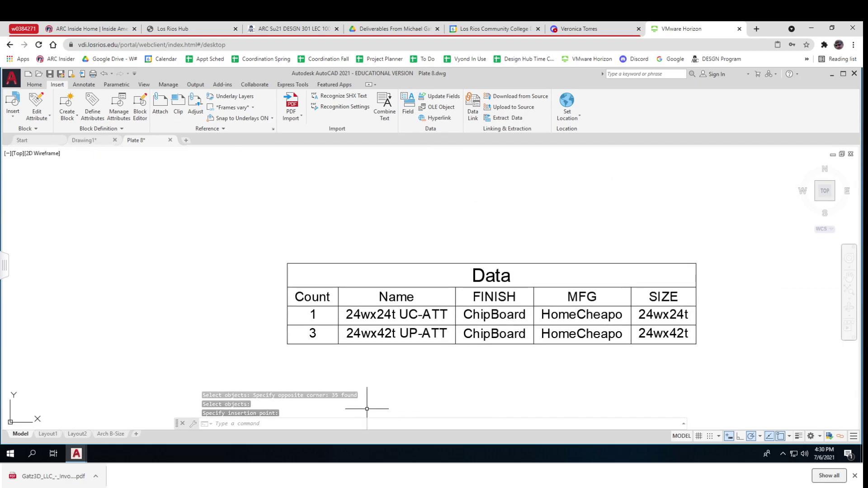